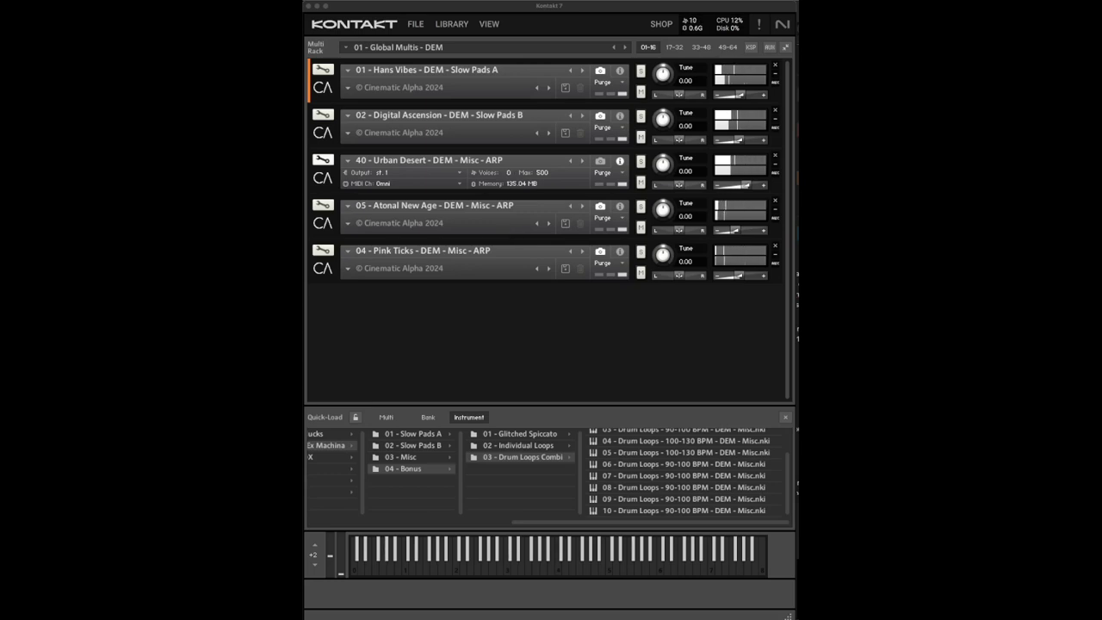
- Audition Global Multis 06, 10, 13, 16 and 18 by loading each one in turn
drag(303, 238, 404, 248)
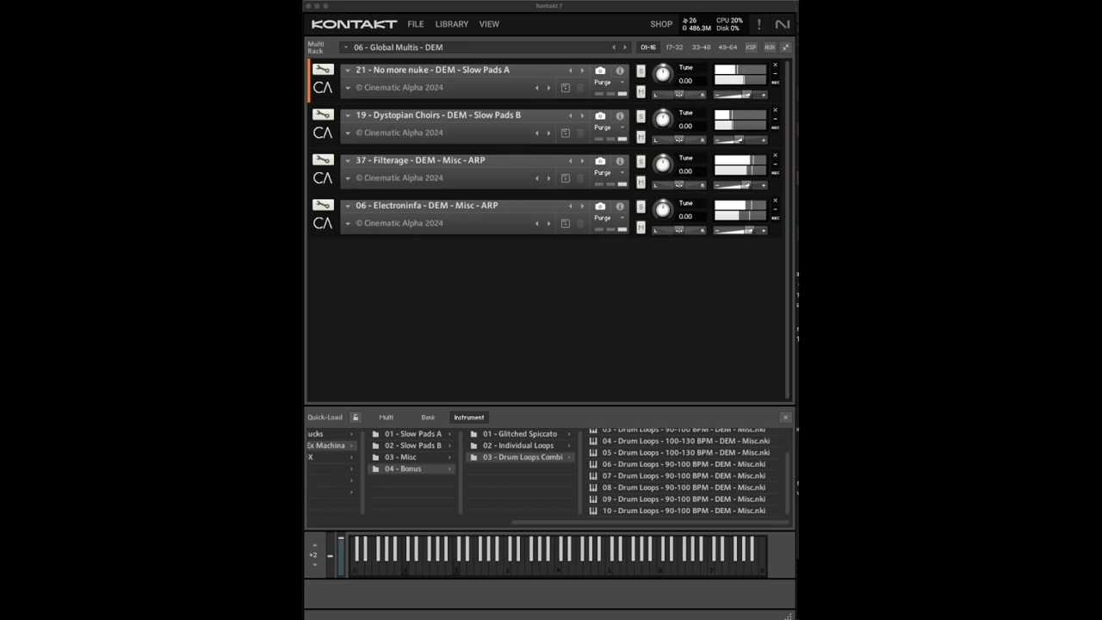
drag(680, 441, 456, 260)
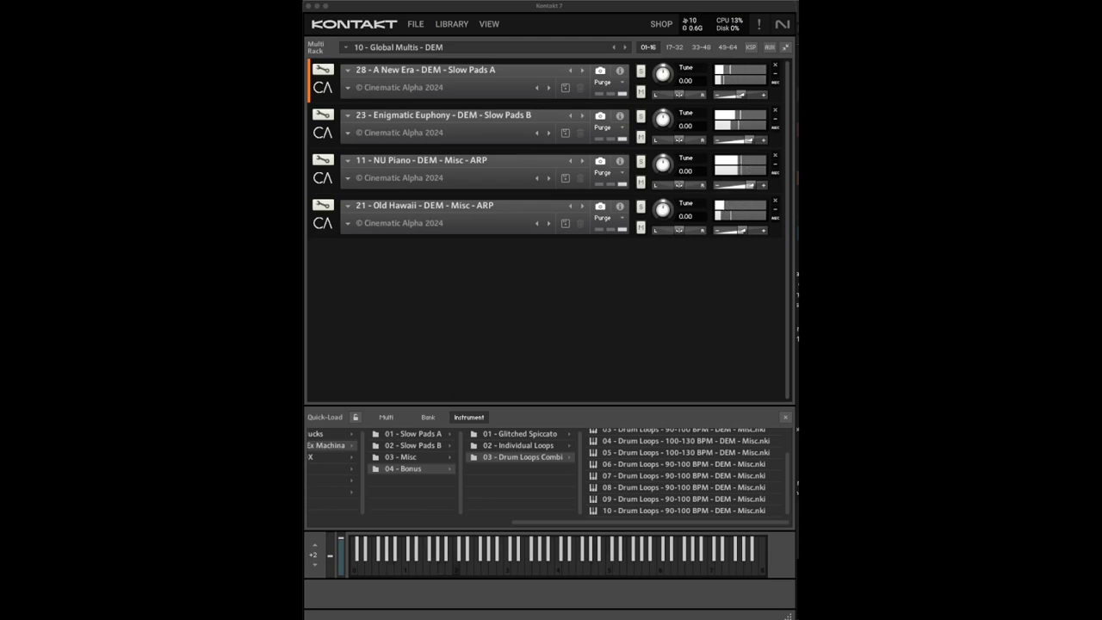
drag(469, 280, 478, 275)
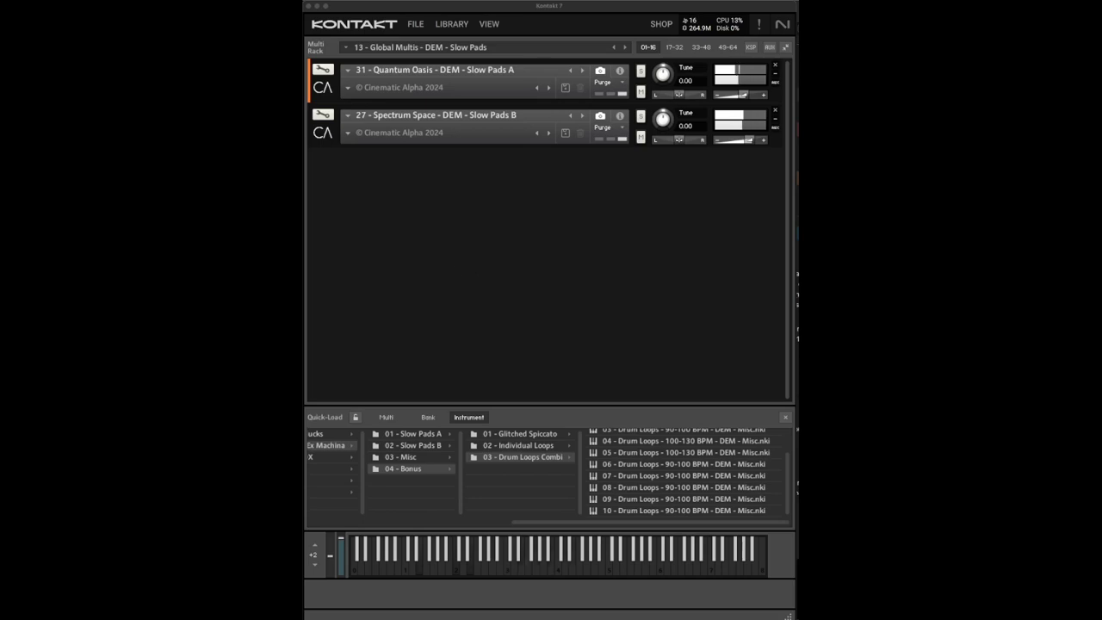
drag(430, 290, 482, 285)
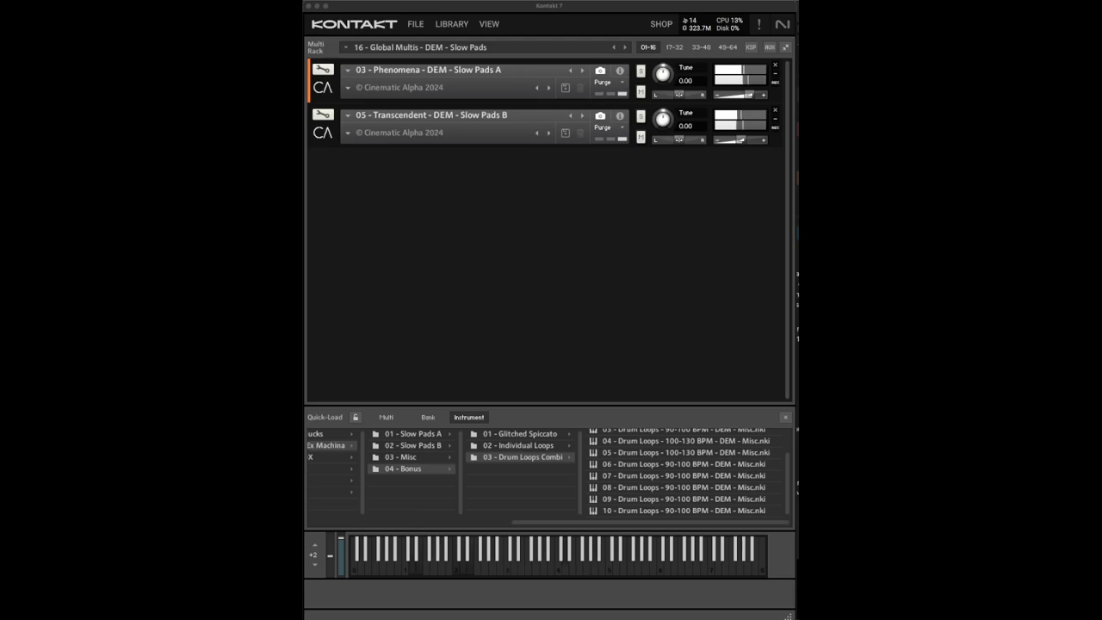
drag(405, 296, 410, 296)
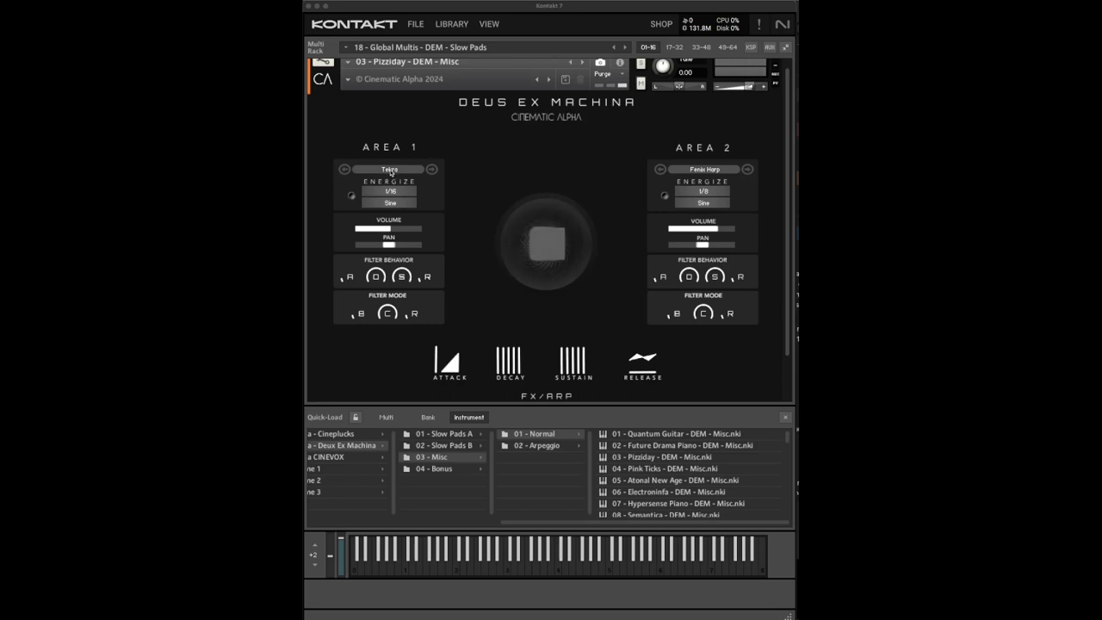
- Step through Area 1's neighbouring sound sources and browse its full source list without choosing another sound
click(345, 170)
click(424, 175)
click(426, 175)
click(434, 169)
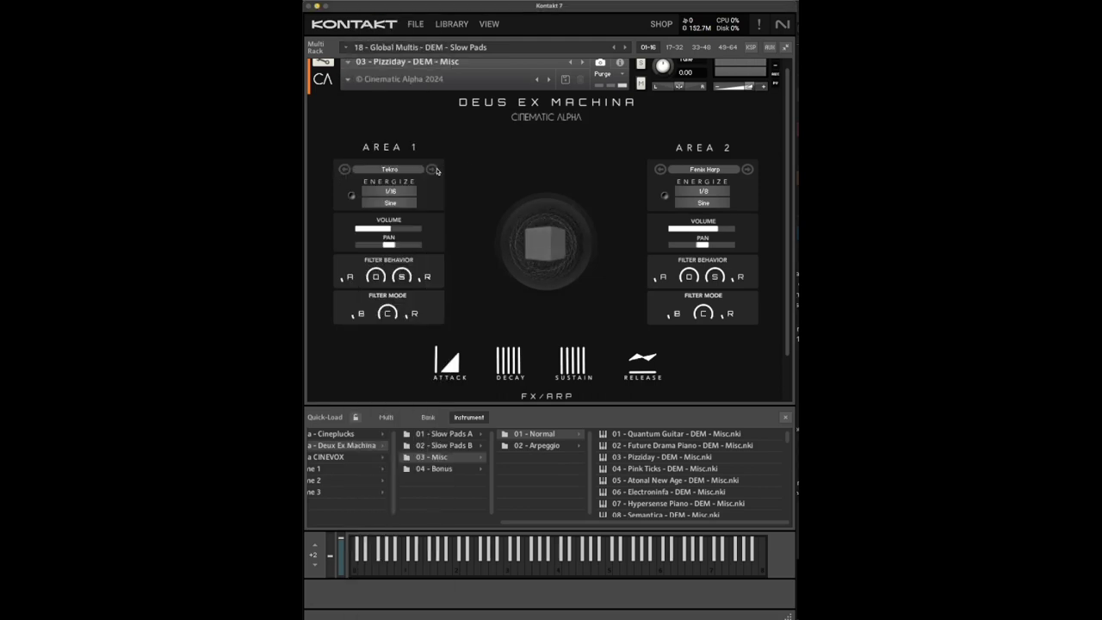
click(391, 170)
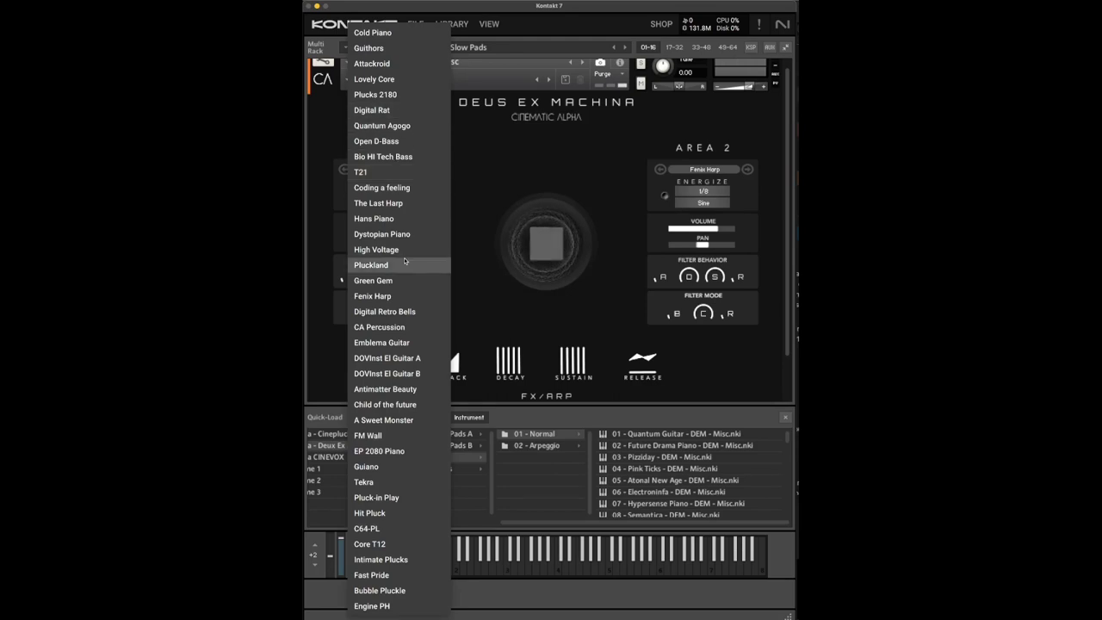
scroll(404, 259, down, 2)
scroll(404, 254, up, 3)
scroll(404, 263, down, 2)
click(487, 207)
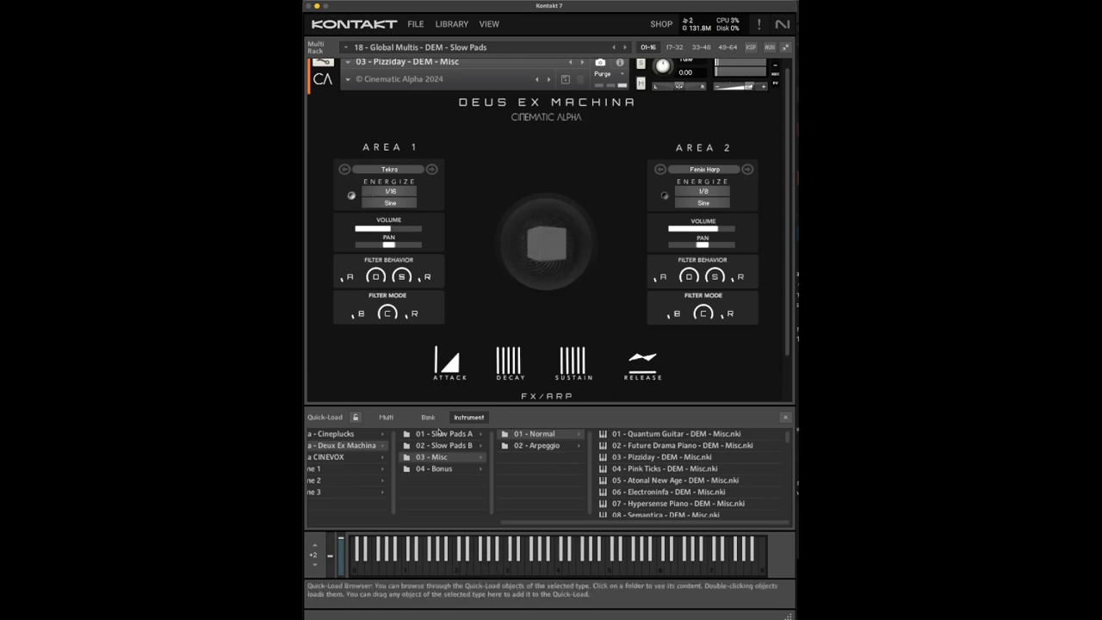
- Load 01 - Hans Vibes from Slow Pads A and set Area 1's Energize shape to Square
click(441, 433)
double_click(654, 434)
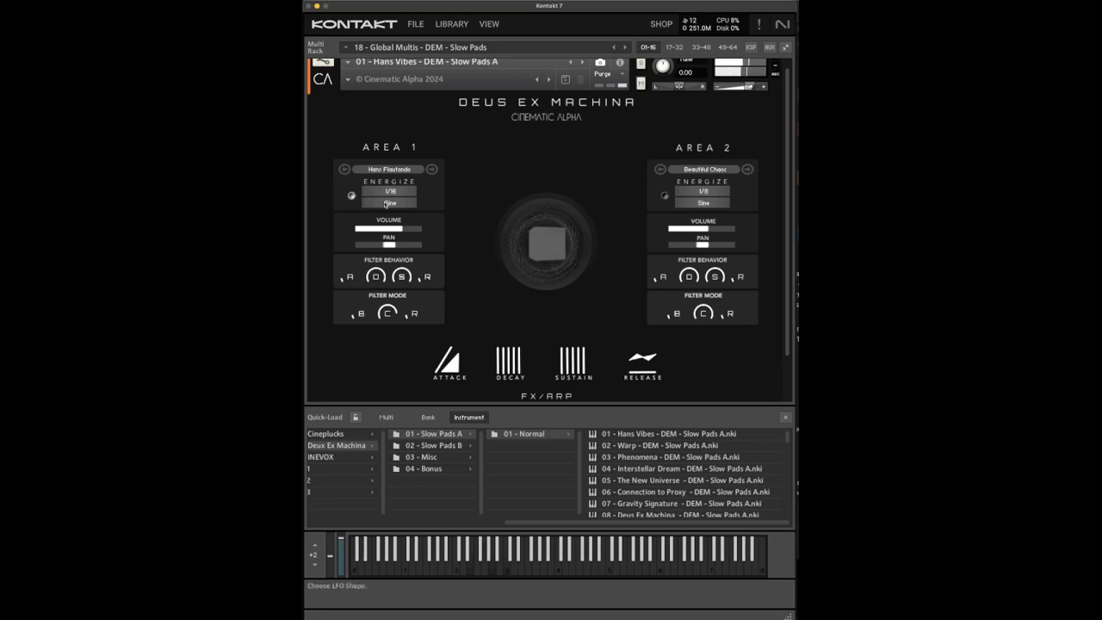
click(387, 203)
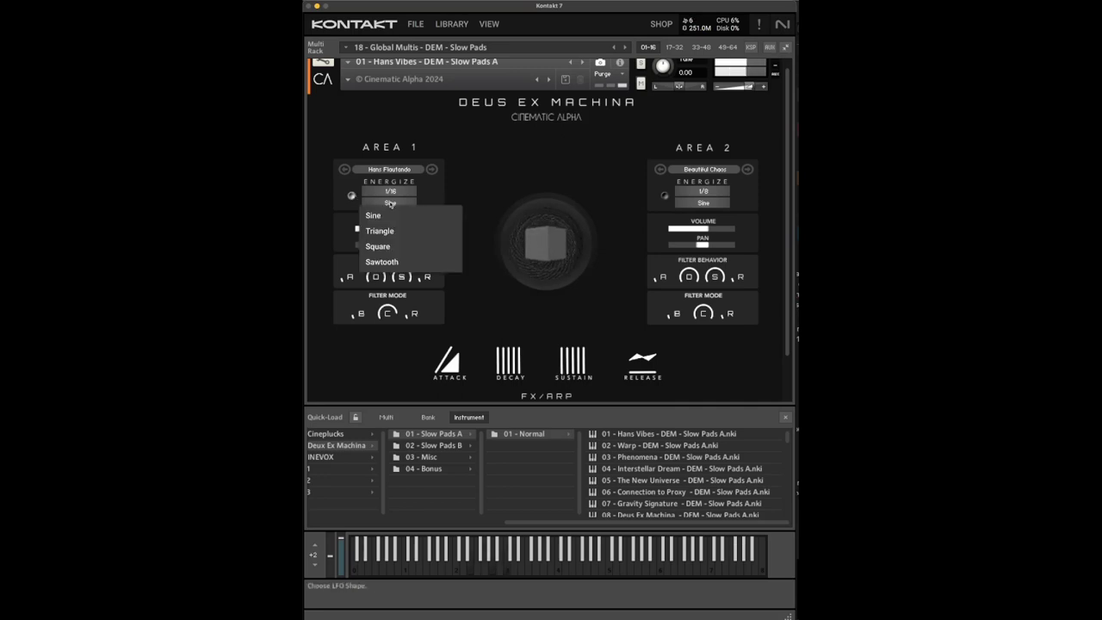
click(412, 247)
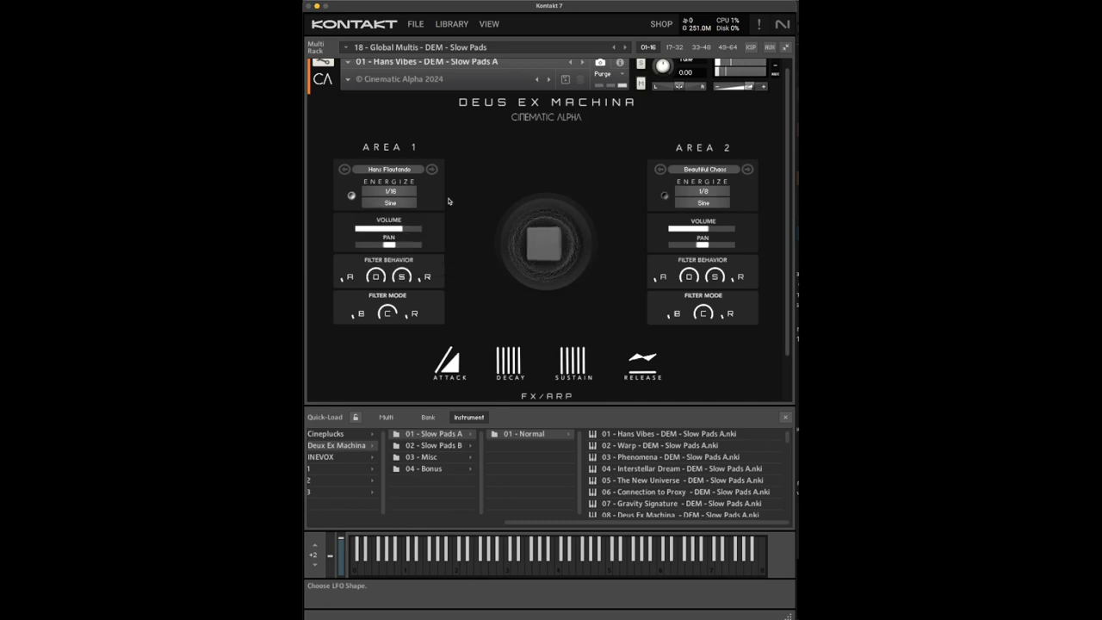
- Set Area 1's Energize to a Triangle shape at 1/8 and Area 2's Energize rate to 1/16
click(390, 202)
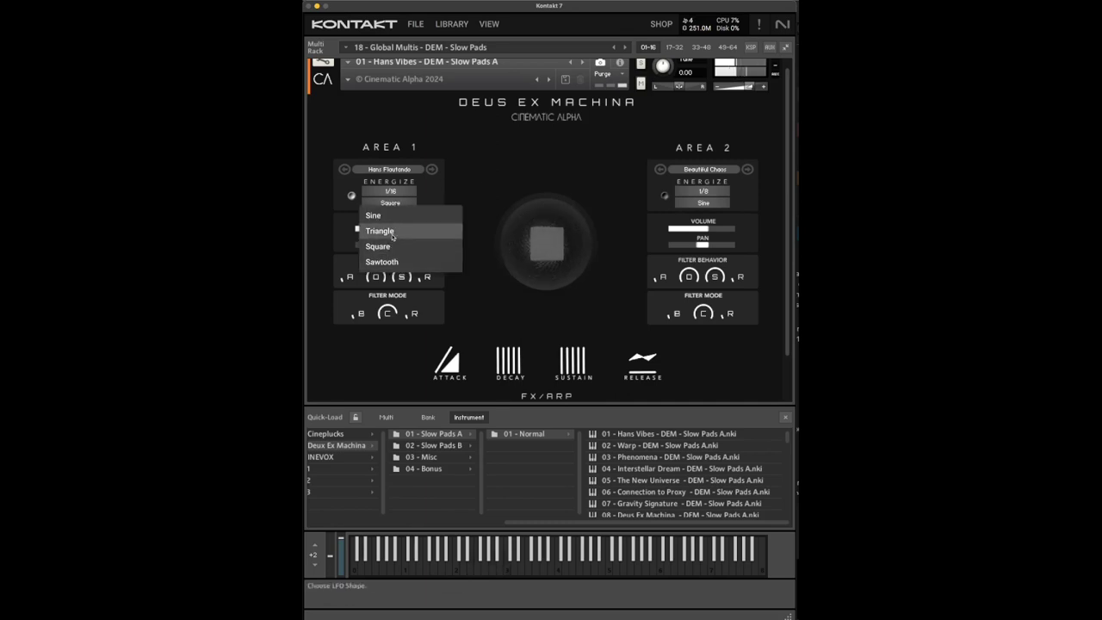
click(392, 239)
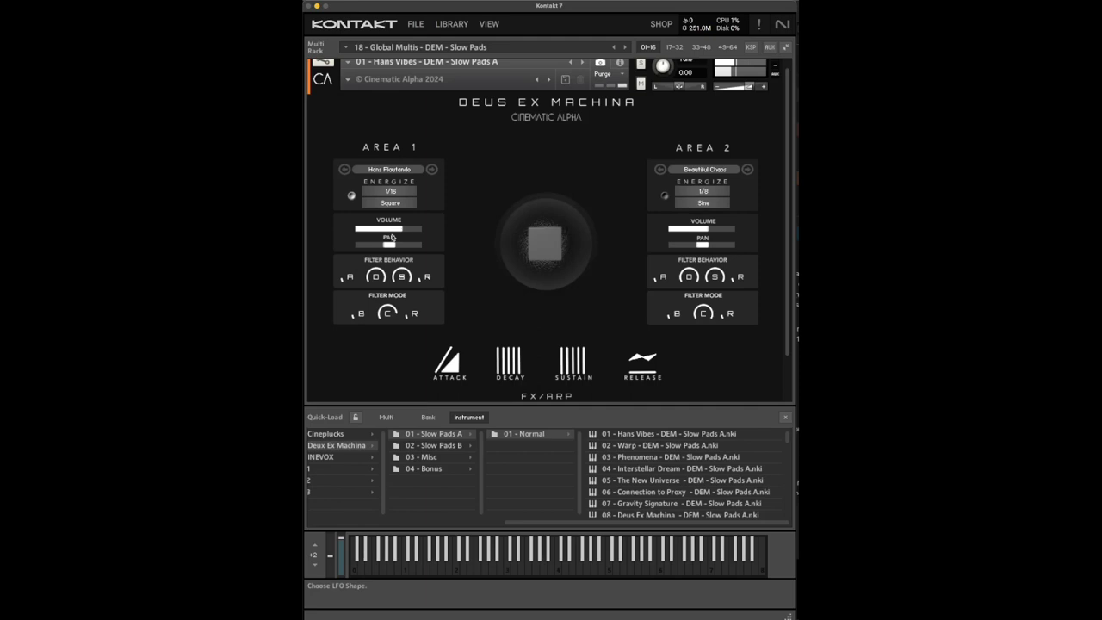
click(390, 191)
click(387, 296)
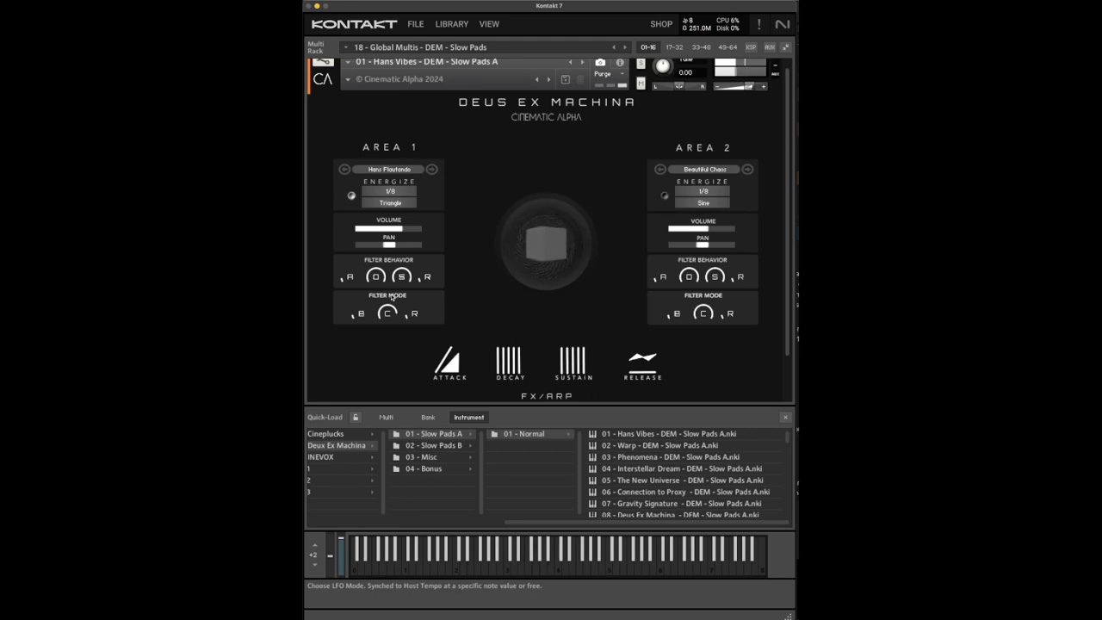
click(704, 191)
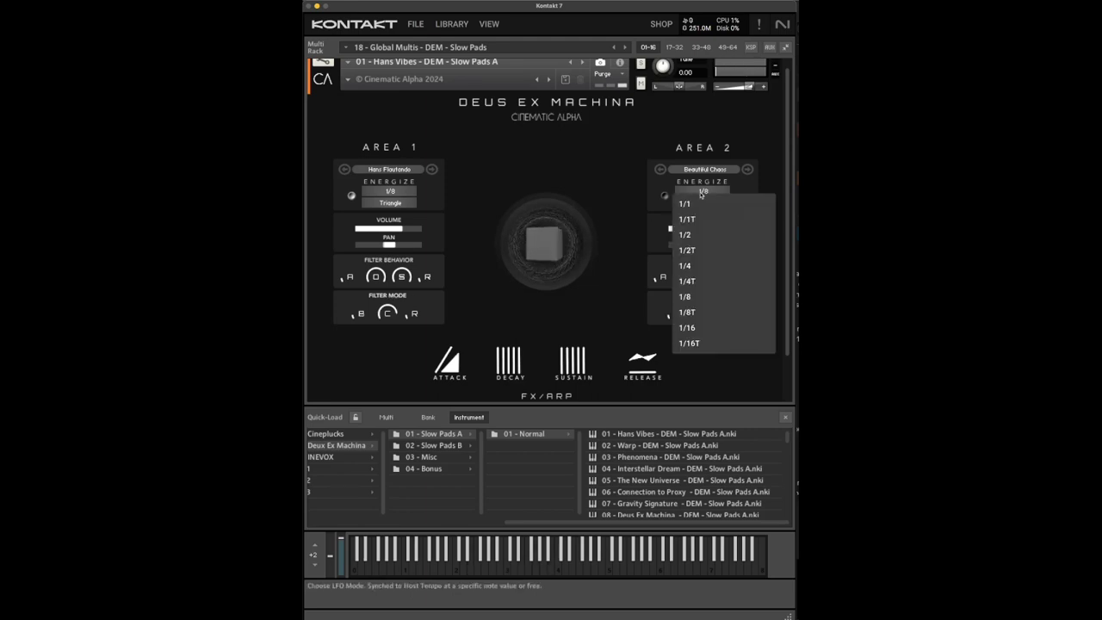
click(704, 328)
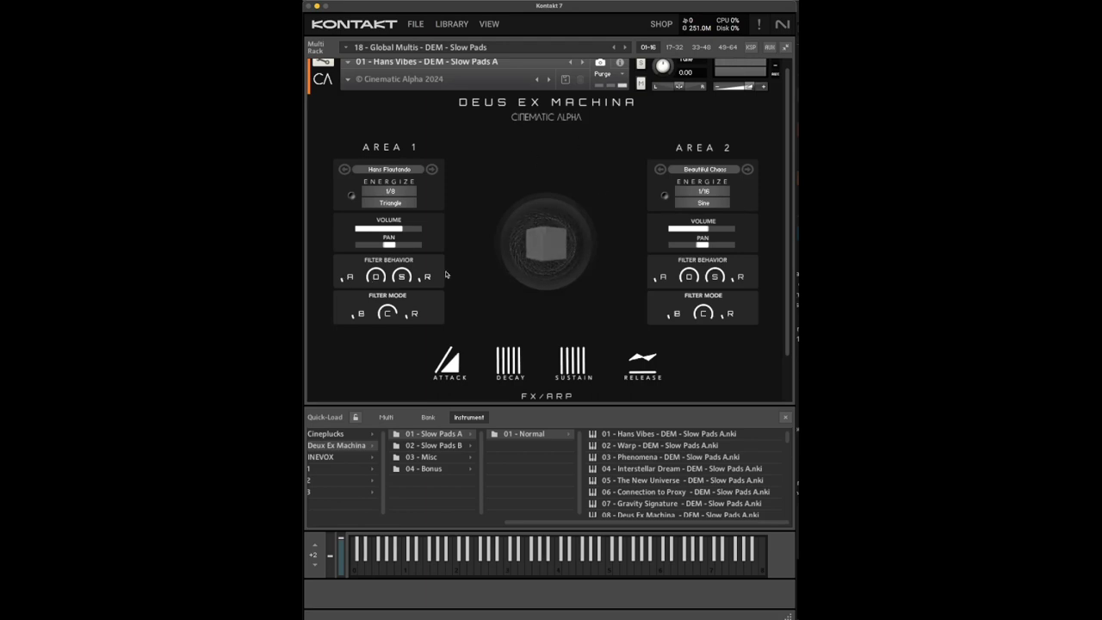
- Try a higher filter attack in Area 1 and Area 2, and return both to minimum
click(345, 277)
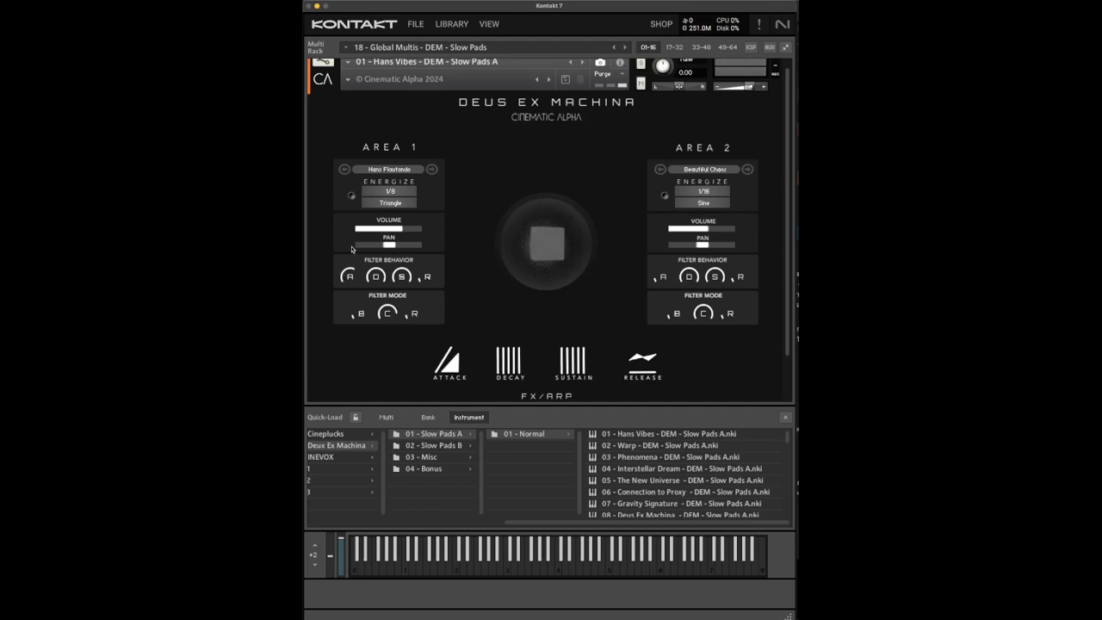
click(660, 279)
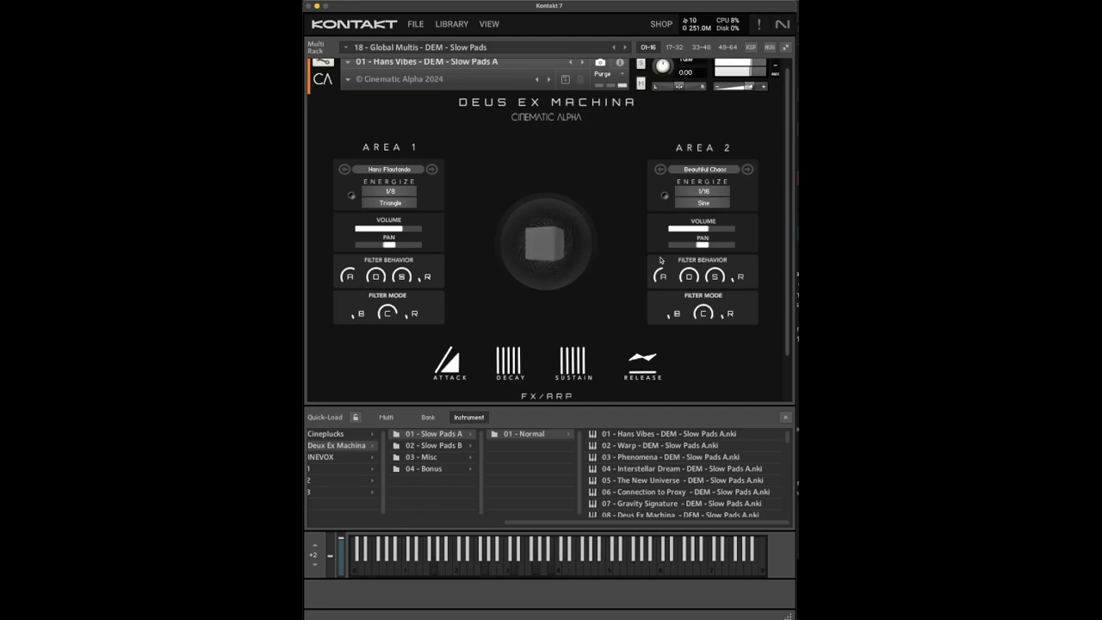
drag(662, 274, 655, 300)
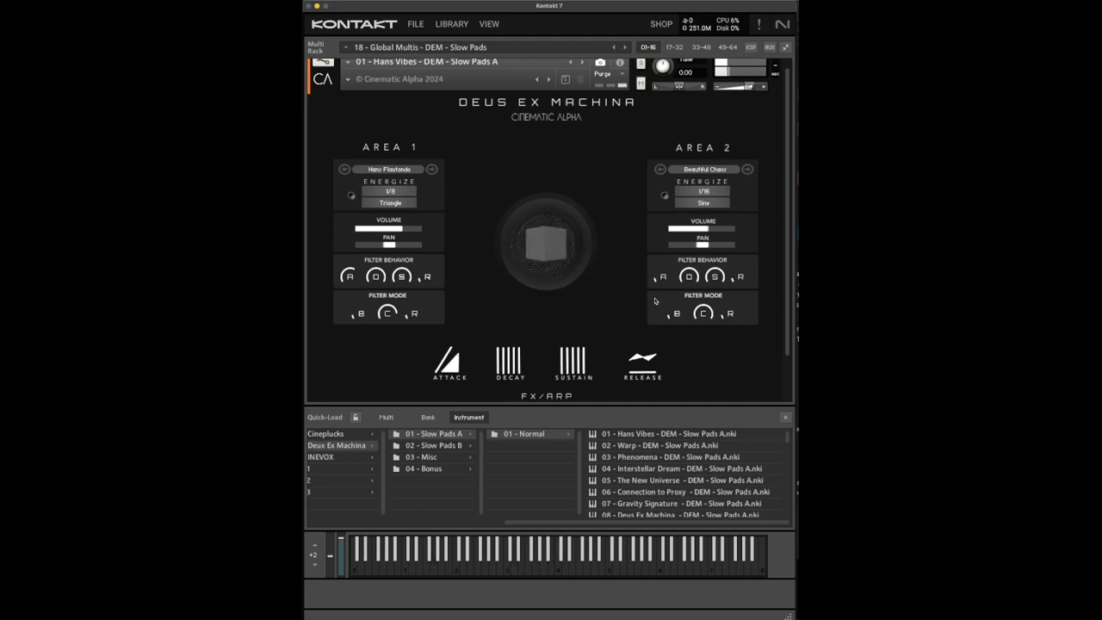
drag(349, 276, 328, 349)
- Raise the B and R Filter Mode knobs in both Area 1 and Area 2
drag(358, 317, 412, 297)
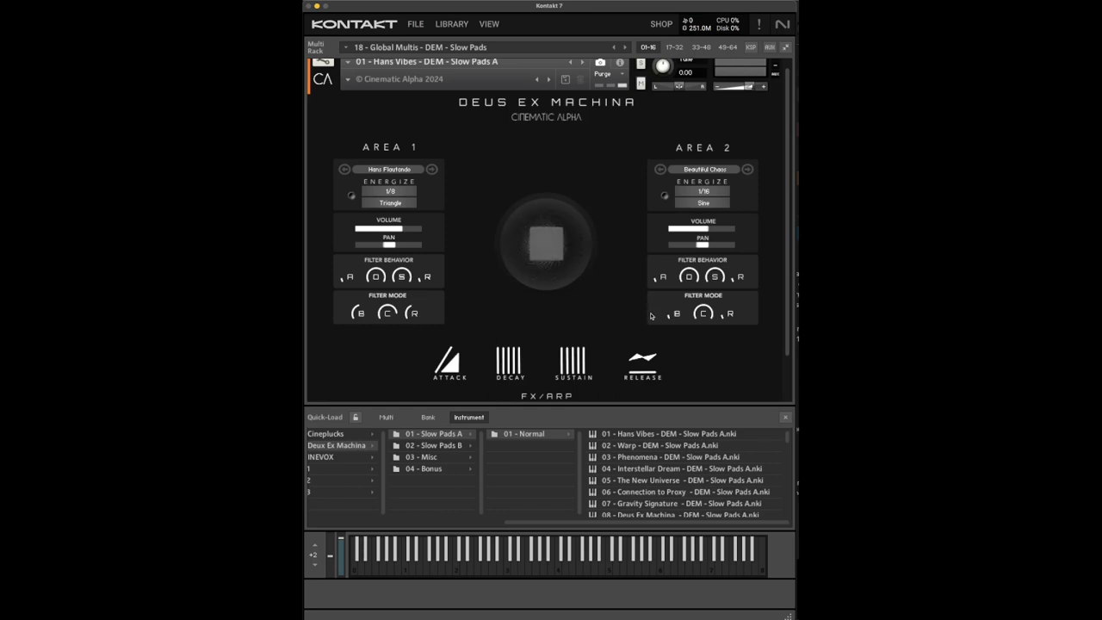
drag(669, 314, 676, 302)
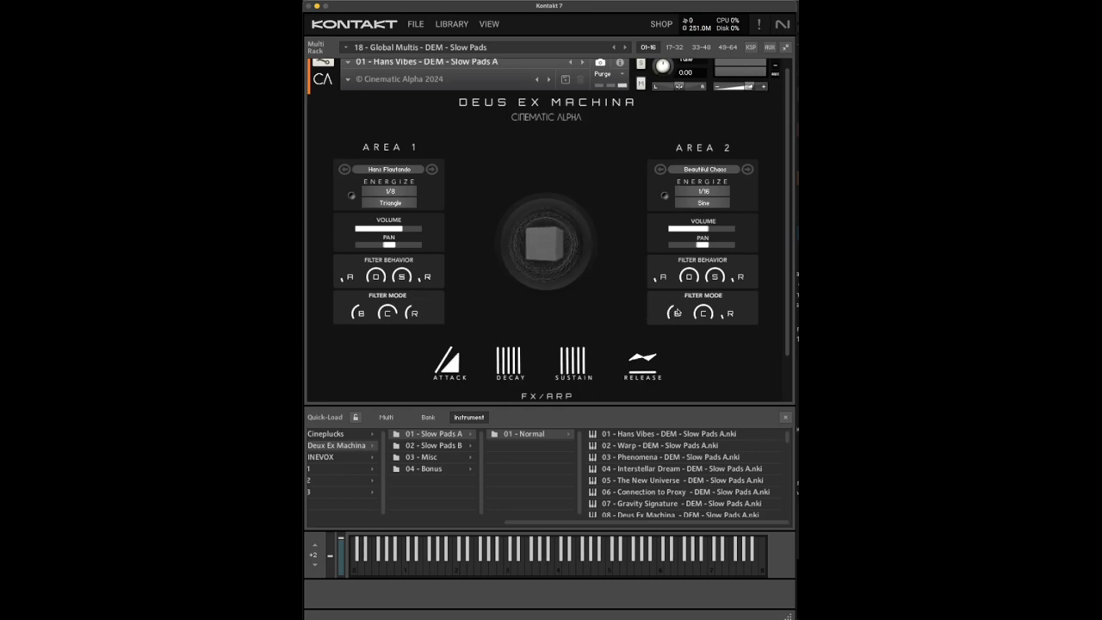
drag(728, 317, 734, 298)
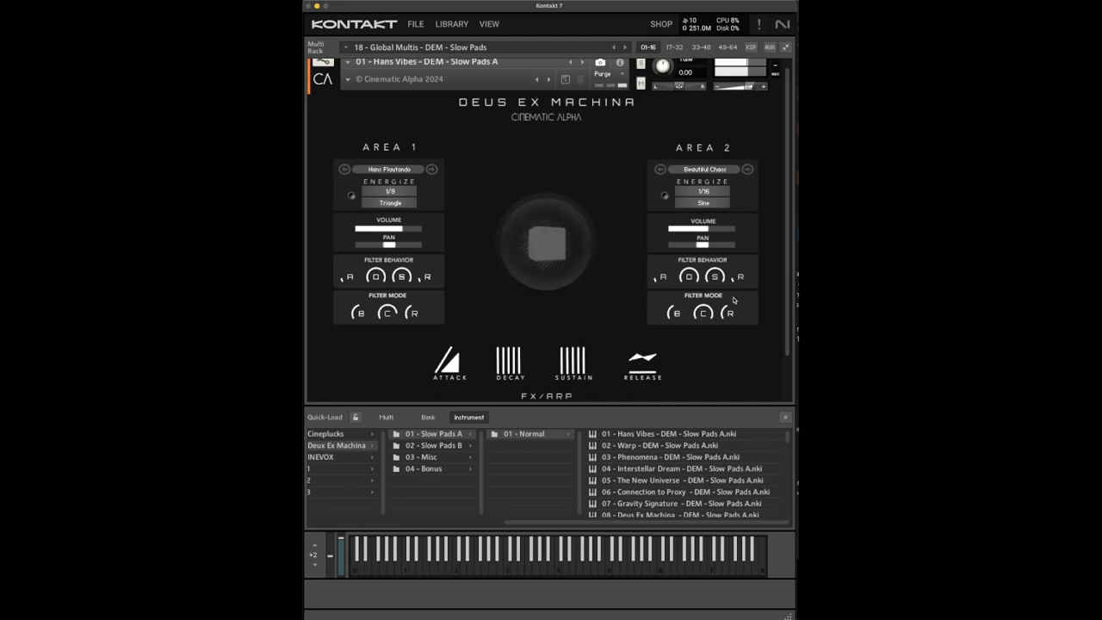
- Raise the filter attack and lower the filter decay in both areas, and raise Area 1's filter release
drag(661, 277, 662, 261)
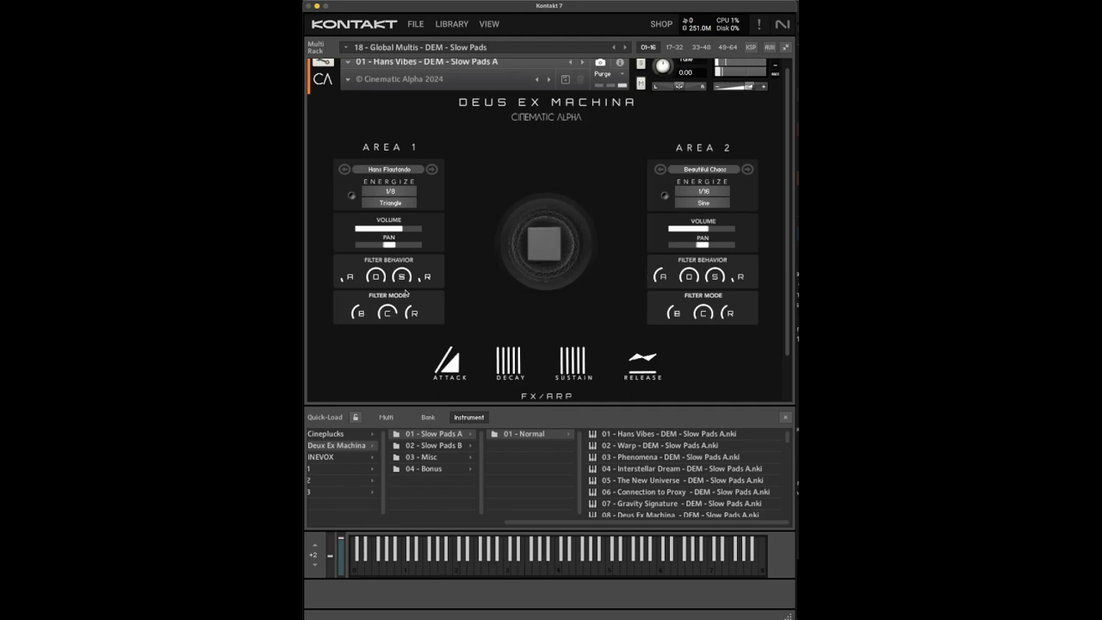
drag(349, 278, 381, 312)
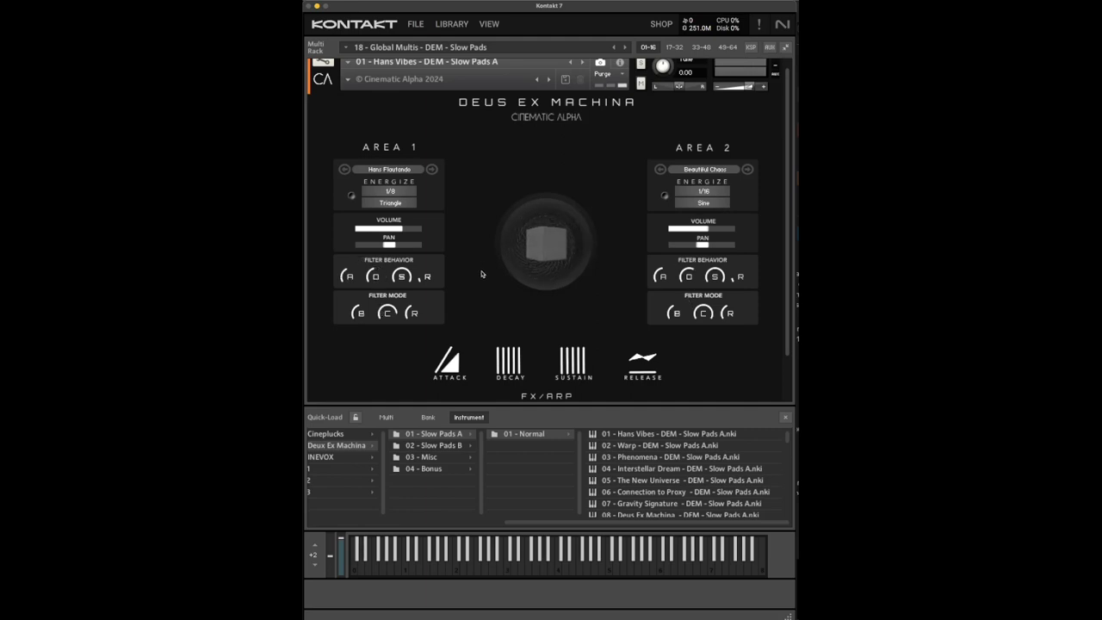
drag(427, 283, 422, 271)
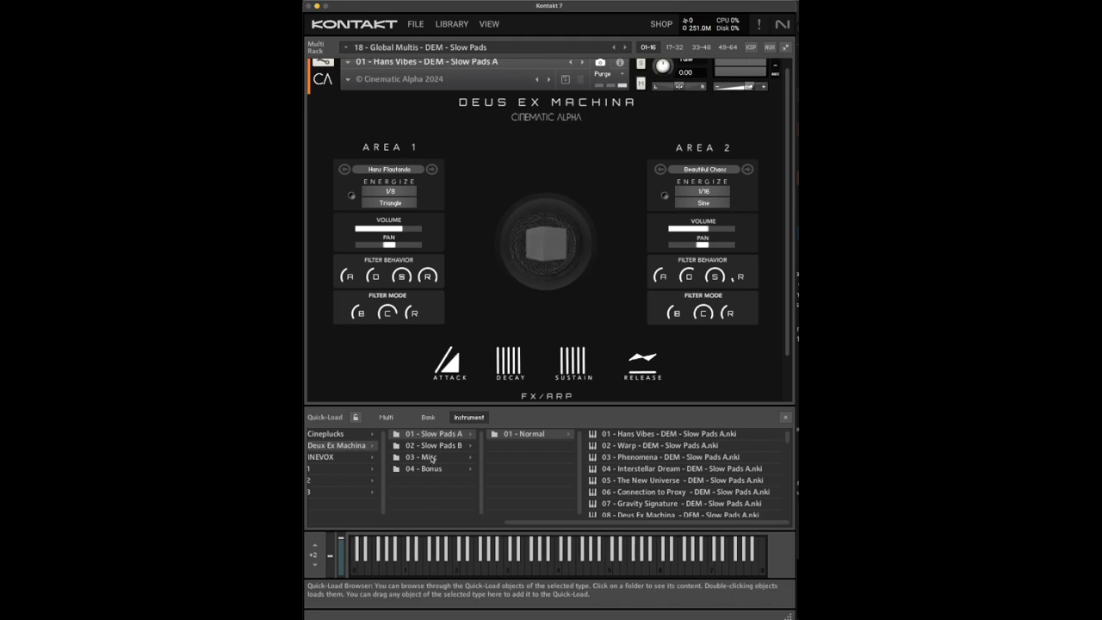
- Load 04 - Pink Ticks from the normal Misc instruments and replace it with 01 - Quantum Guitar
click(430, 458)
click(609, 435)
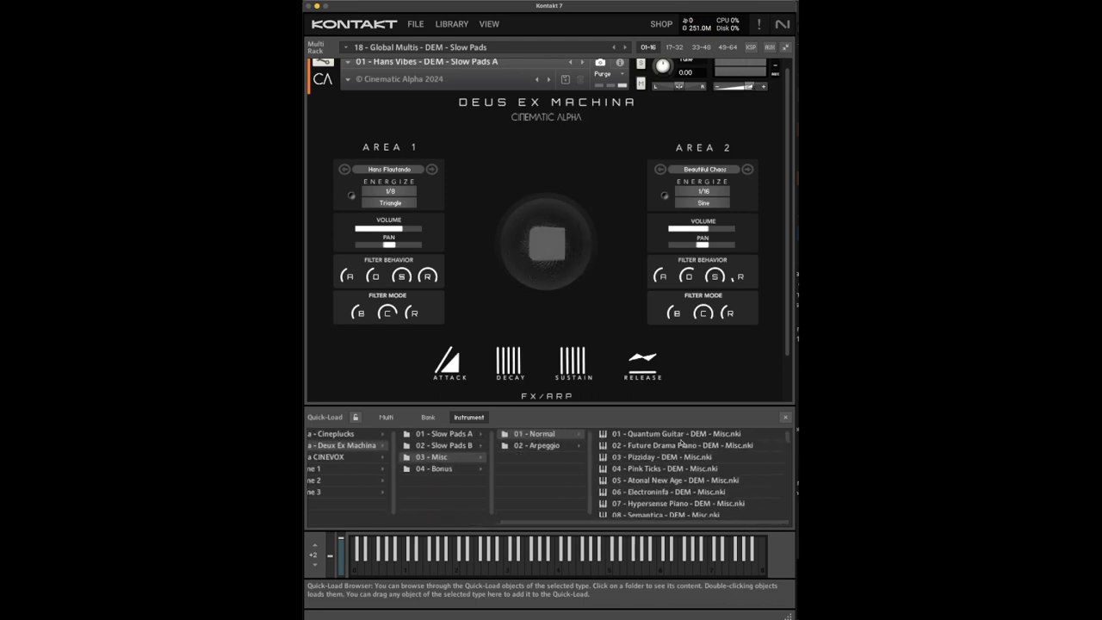
drag(651, 472, 576, 275)
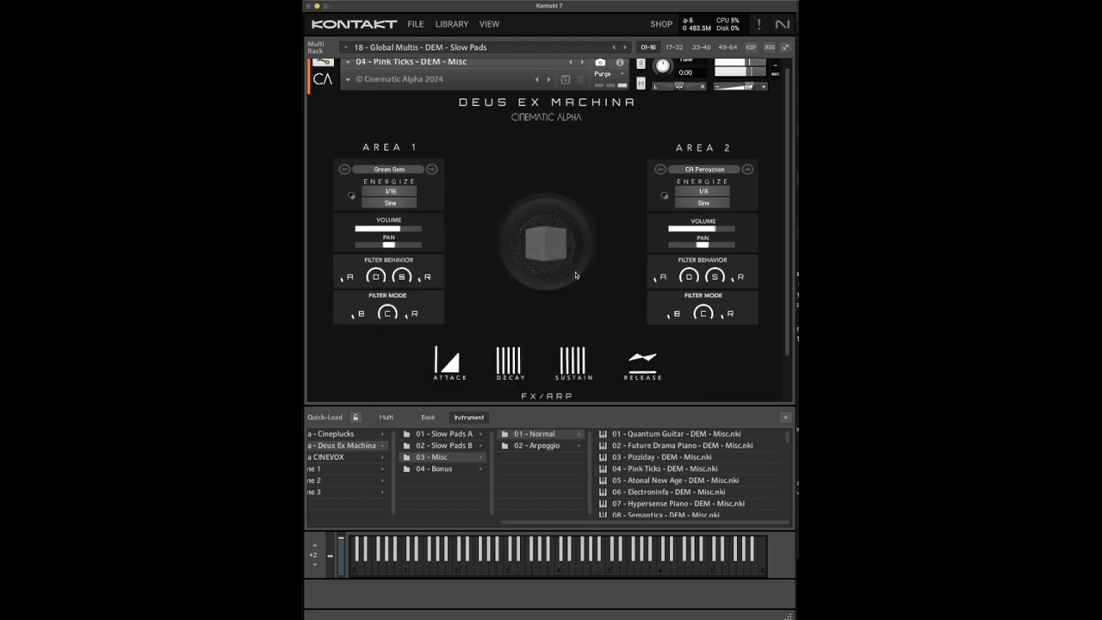
drag(646, 440, 576, 252)
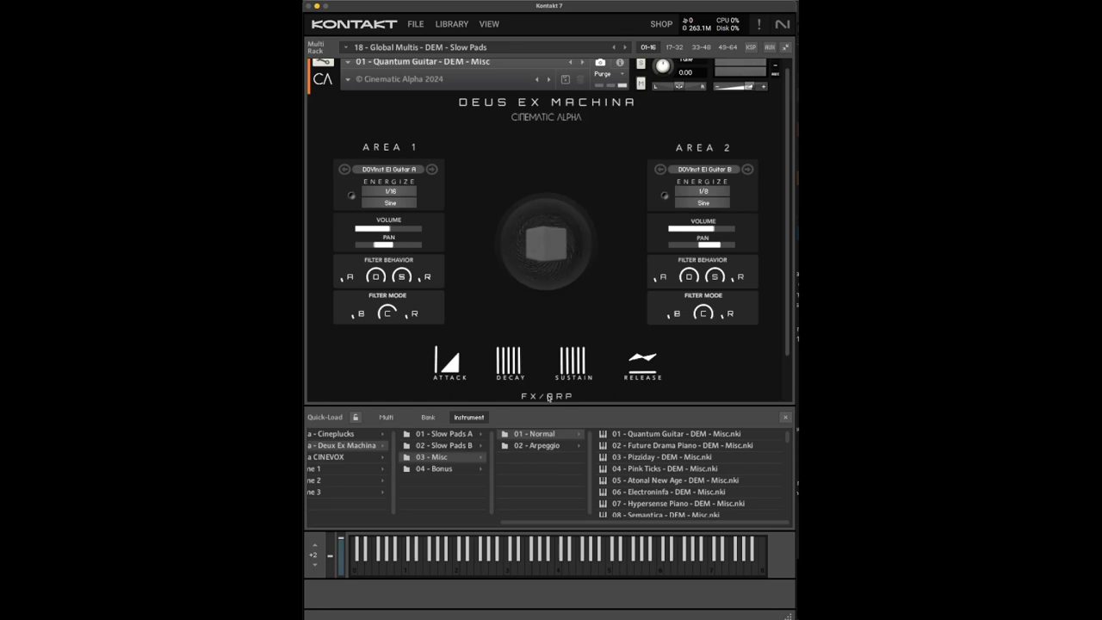
- Open the FX/ARP page and try out Crush noise and bits as well as the Phaser effect
click(550, 397)
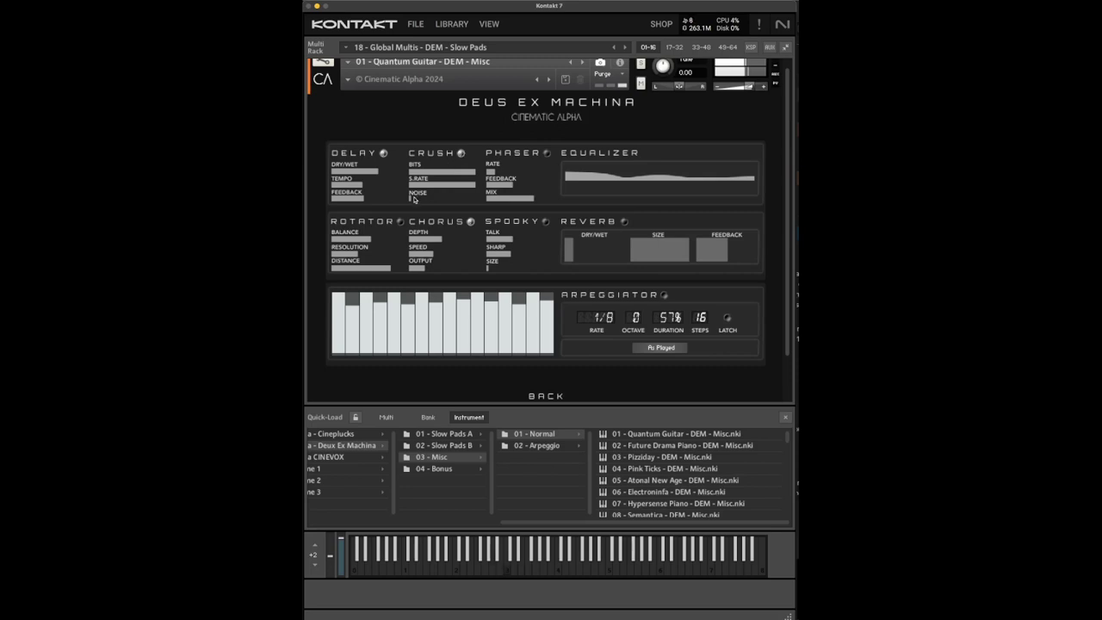
mouse_move(415, 198)
mouse_down()
mouse_move(441, 199)
mouse_move(420, 201)
mouse_up()
drag(458, 173, 436, 173)
drag(437, 174, 504, 173)
click(547, 154)
- Reshape the Equalizer curve, adjusting its middle and high ranges
drag(590, 178, 653, 177)
drag(730, 181, 693, 176)
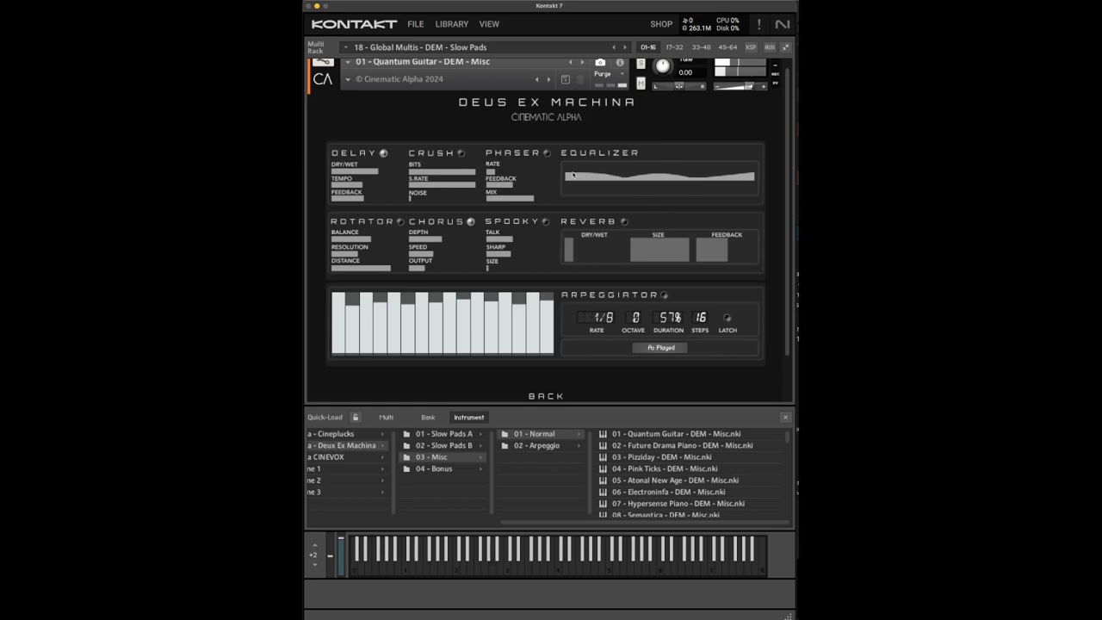
mouse_move(649, 178)
mouse_down()
mouse_move(659, 153)
mouse_move(654, 181)
mouse_up()
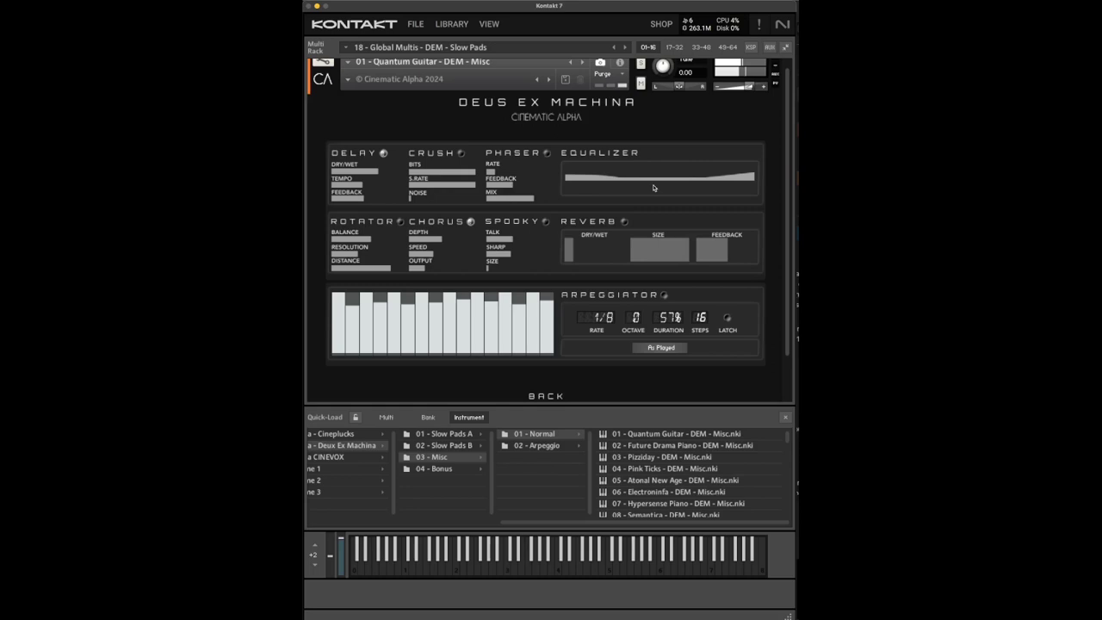
drag(739, 178, 741, 166)
- Switch Chorus off and back on for comparison, and raise Spooky's Talk and Size amounts
click(471, 222)
click(471, 223)
mouse_move(512, 241)
mouse_down()
mouse_move(539, 238)
mouse_move(498, 264)
mouse_move(511, 262)
mouse_up()
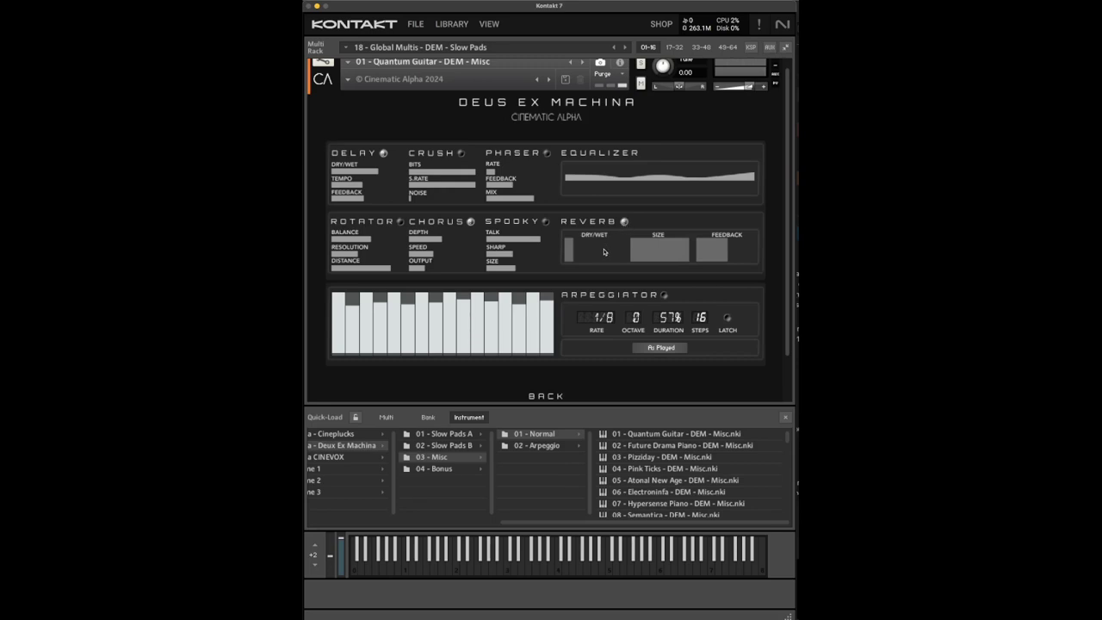
- Try a higher Reverb dry/wet amount, bring it down to minimum, and set the Arpeggiator rate to 1/16T
drag(602, 253, 602, 246)
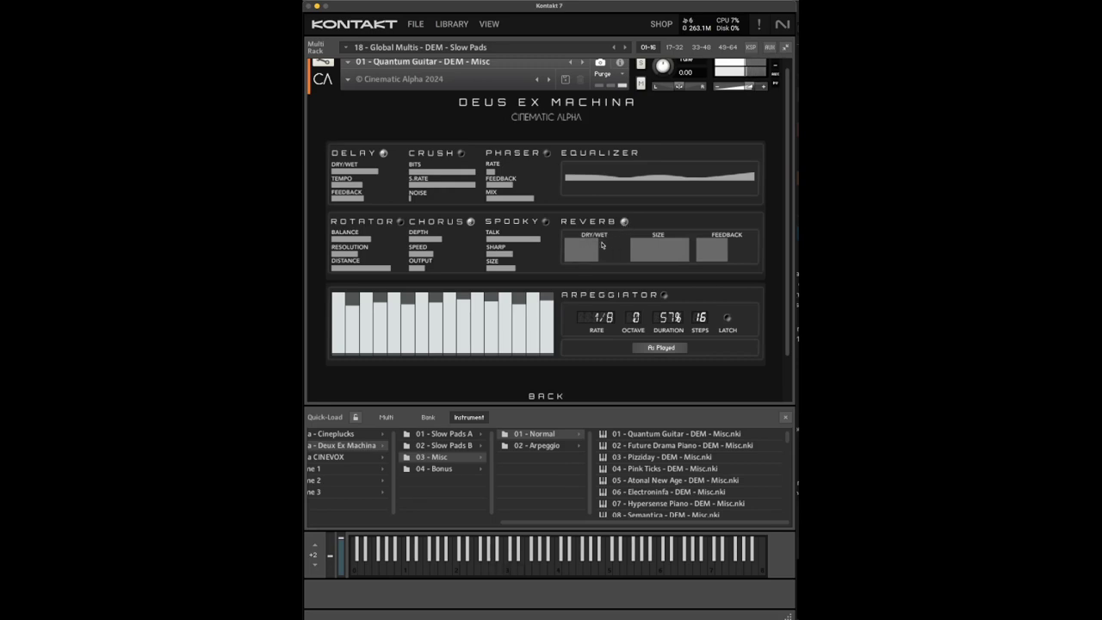
drag(602, 245, 600, 263)
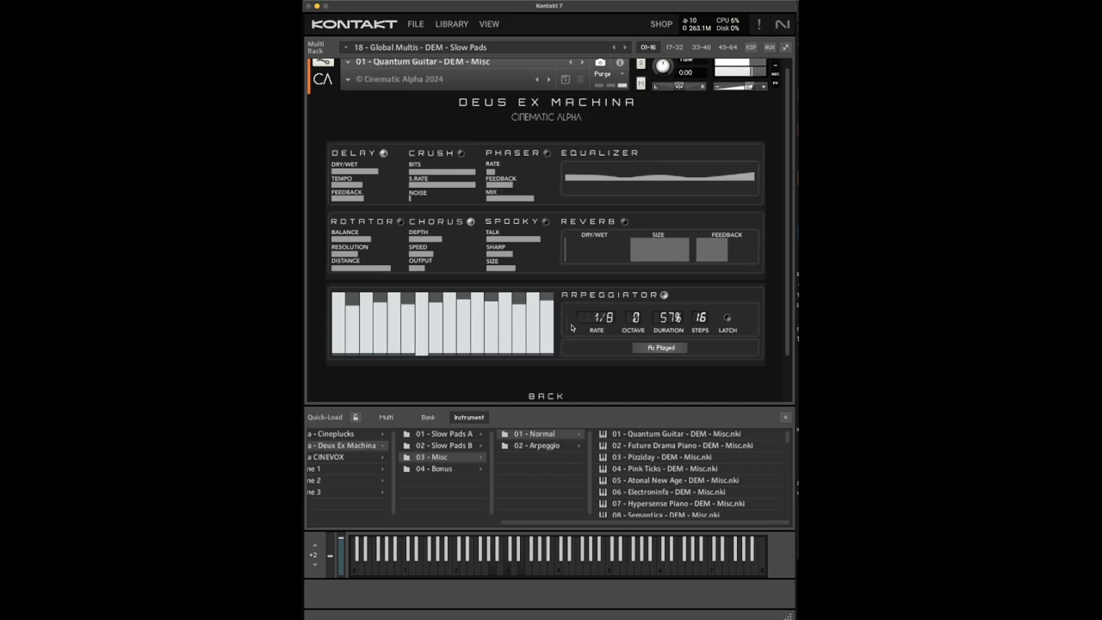
drag(607, 318, 622, 322)
drag(600, 322, 607, 308)
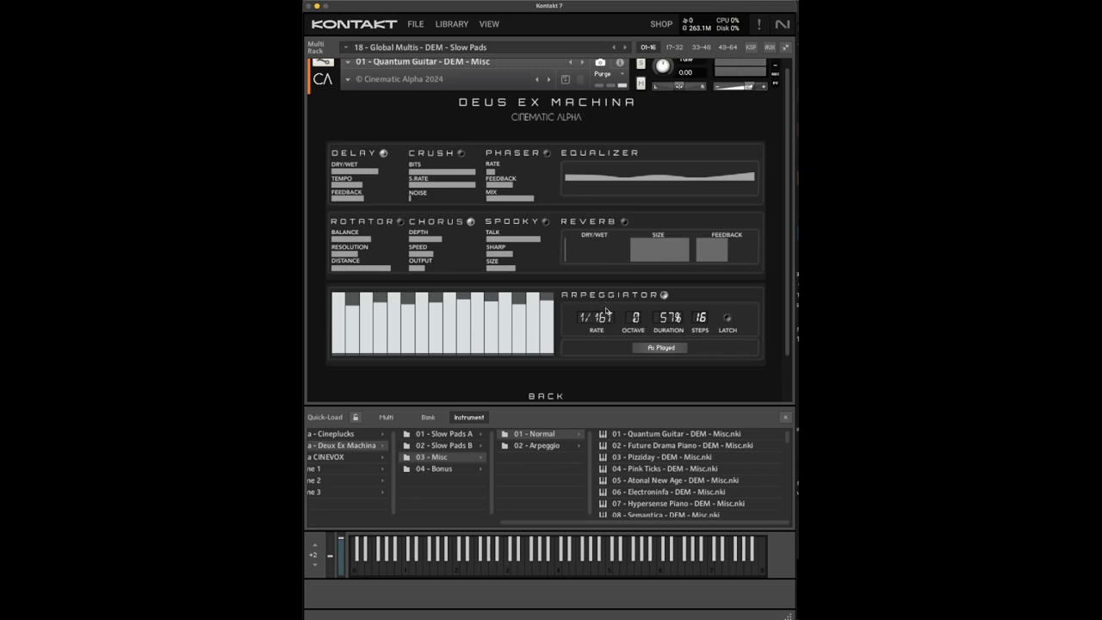
- Set the Arpeggiator rate to 1/16 and lower several steps of its 16-step pattern to zero
drag(609, 318, 608, 320)
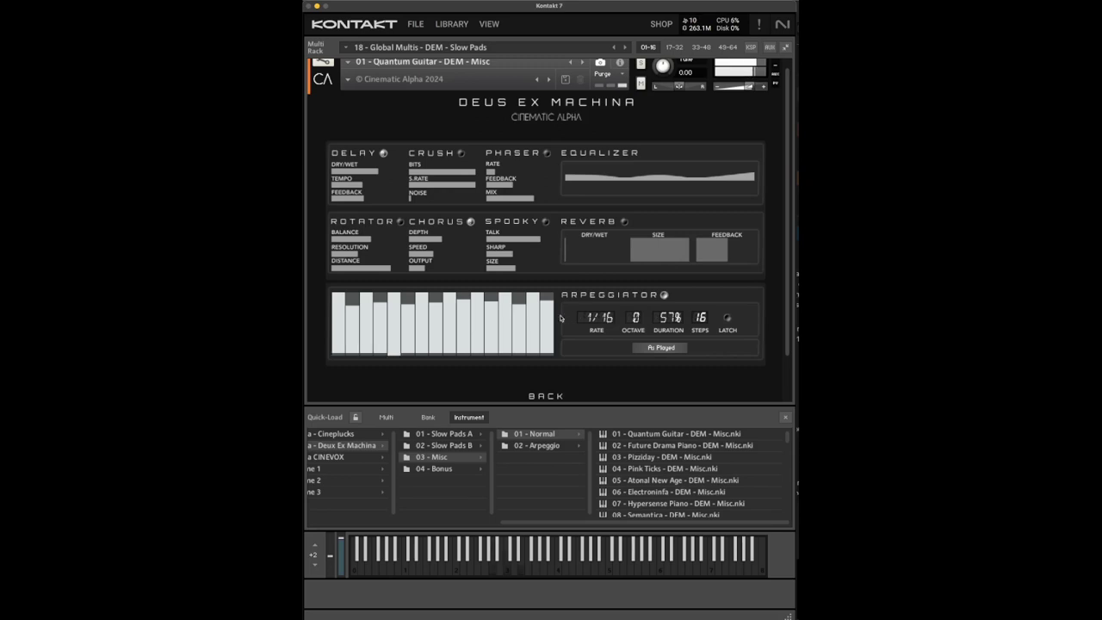
drag(377, 332, 388, 385)
drag(440, 329, 441, 372)
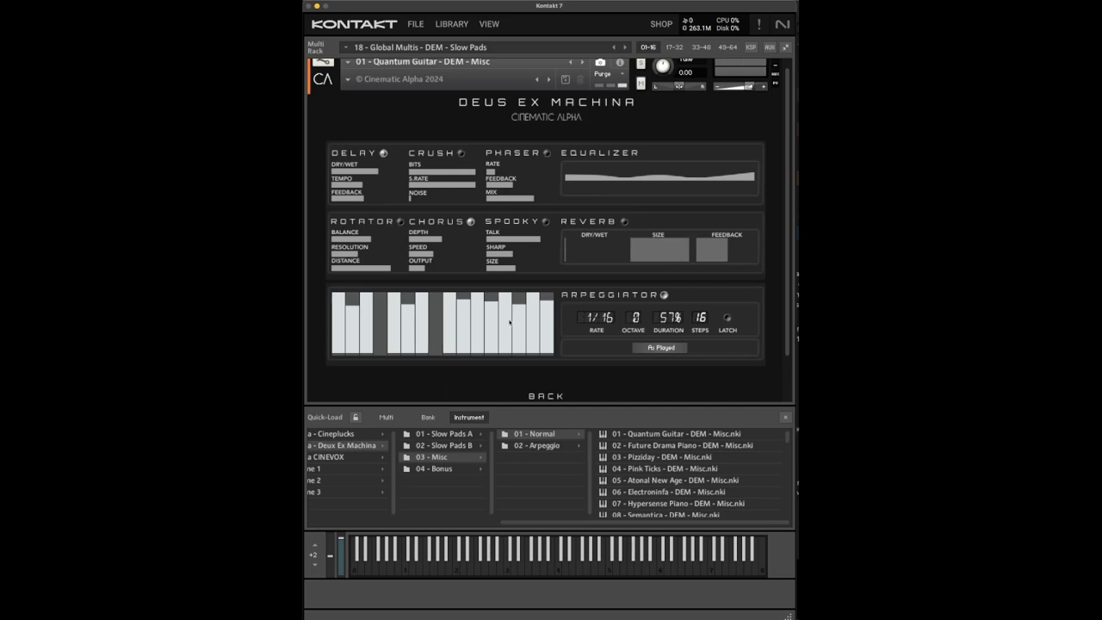
drag(508, 315, 507, 361)
drag(464, 300, 463, 417)
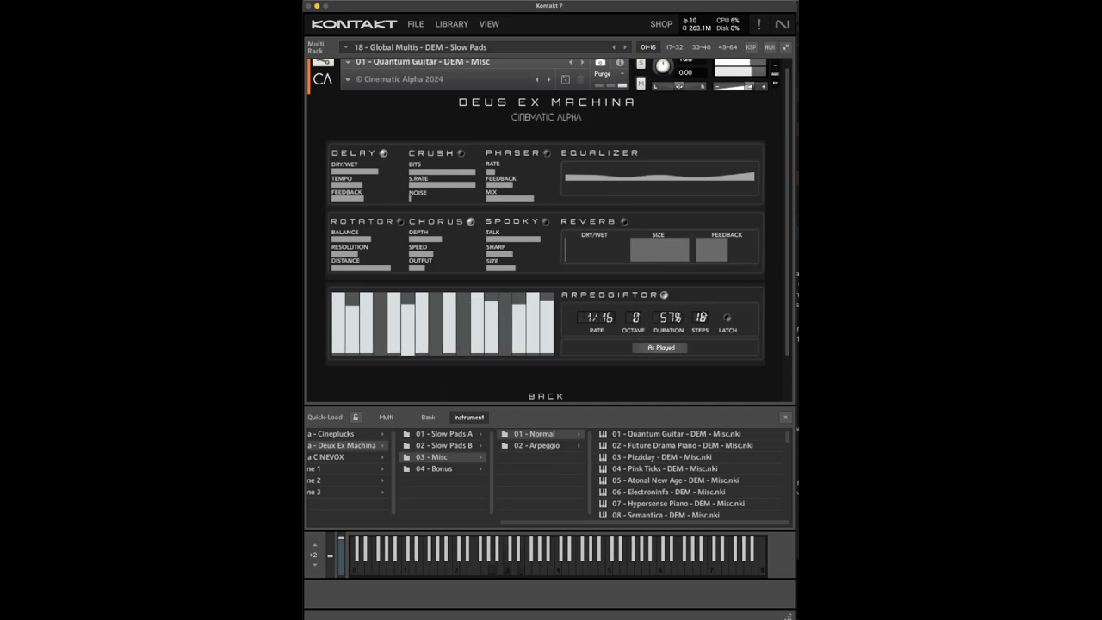
- Review the arpeggiator's note-order options, keep As Played, and return to the instrument's main page
click(729, 317)
click(674, 348)
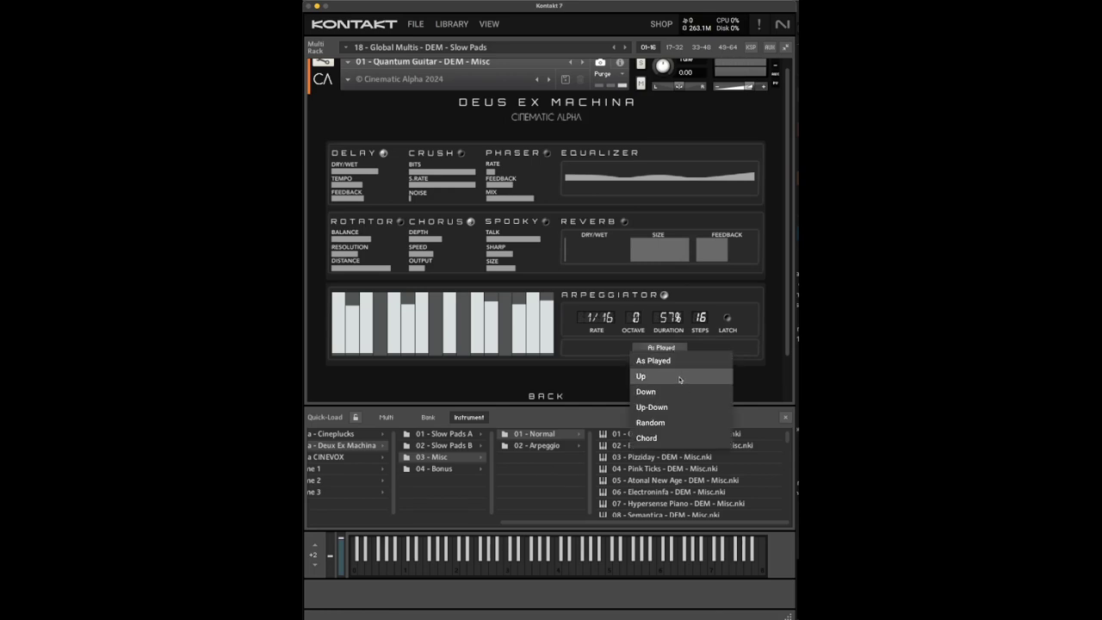
click(677, 361)
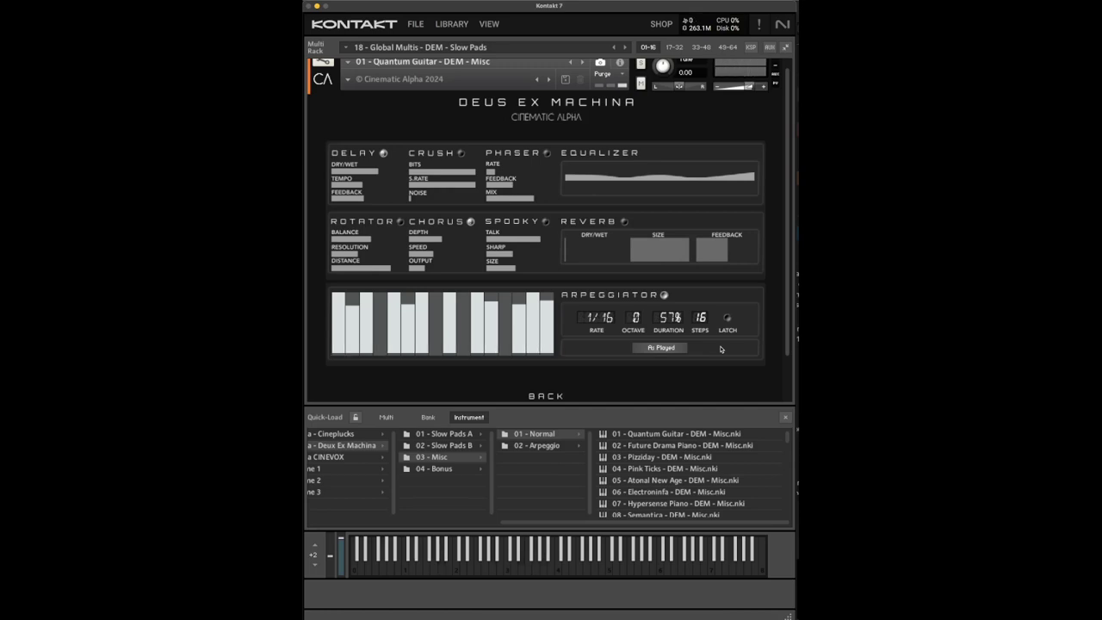
click(547, 395)
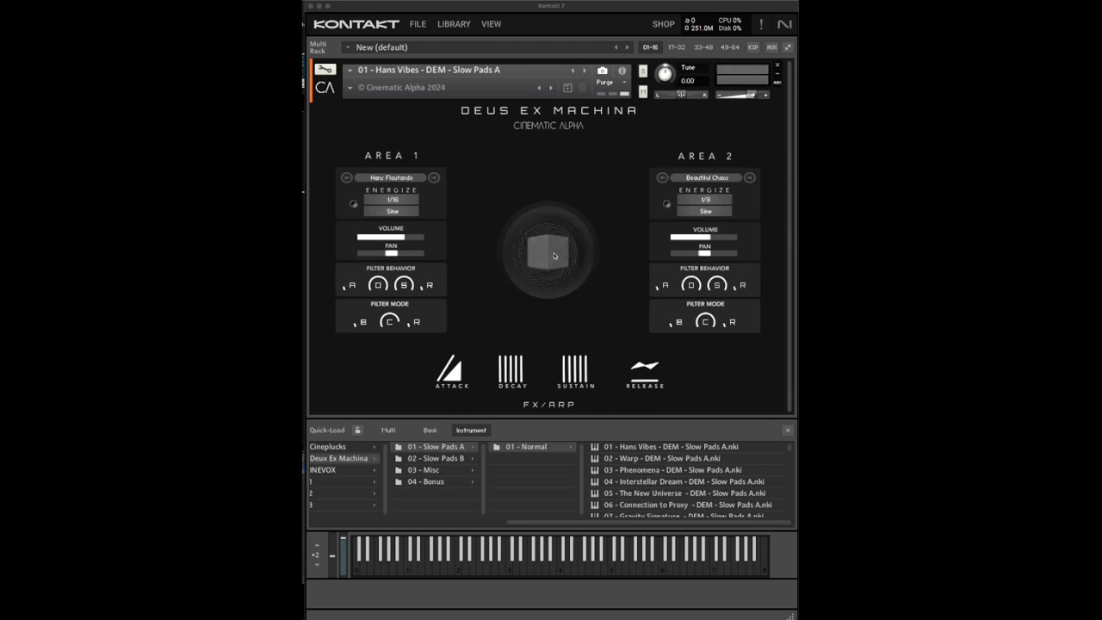
- Browse the Deus Ex Machina 04 - Bonus folder and load the first instrument listed there
click(554, 256)
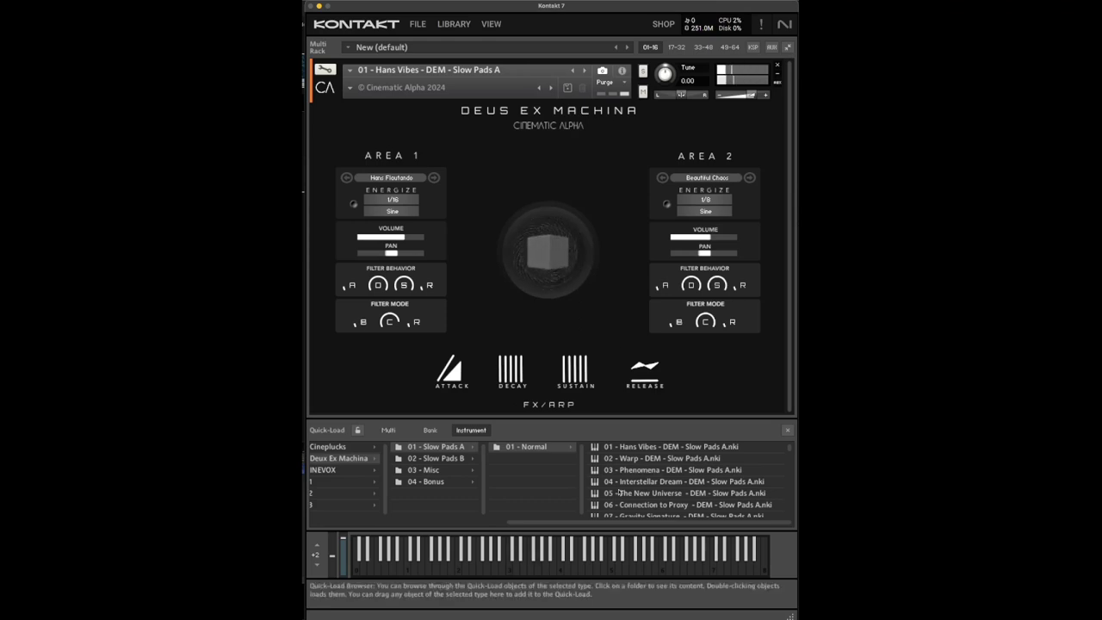
click(432, 480)
click(508, 470)
click(605, 448)
double_click(674, 447)
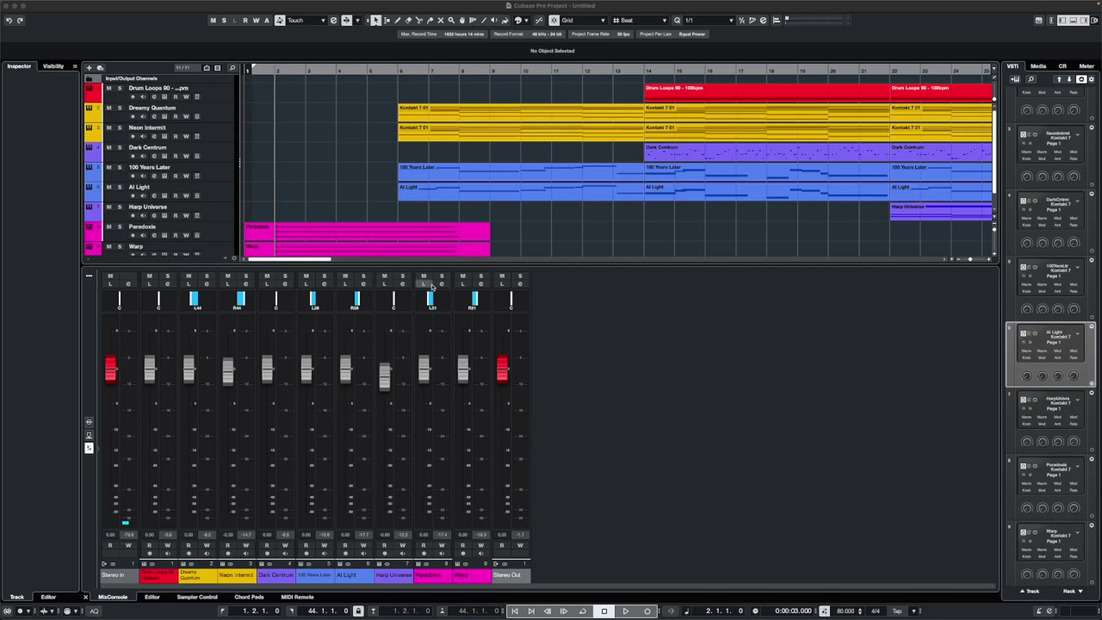
- In the Cubase project, check the mixer's sends, return to the faders, and play the arrangement from bar 2
click(88, 435)
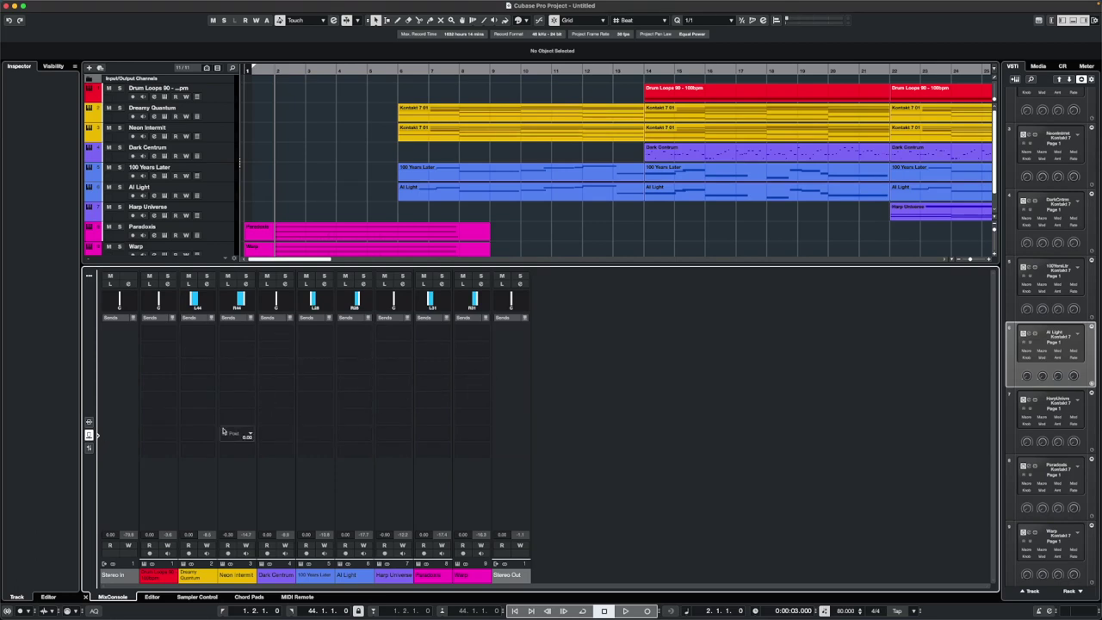
click(89, 449)
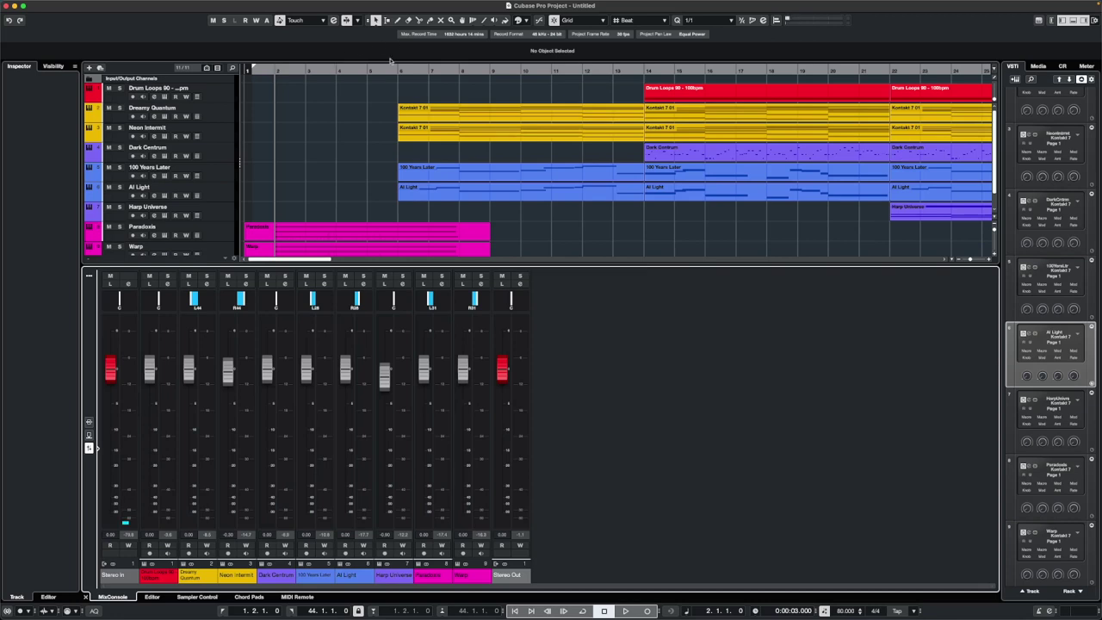
key(space)
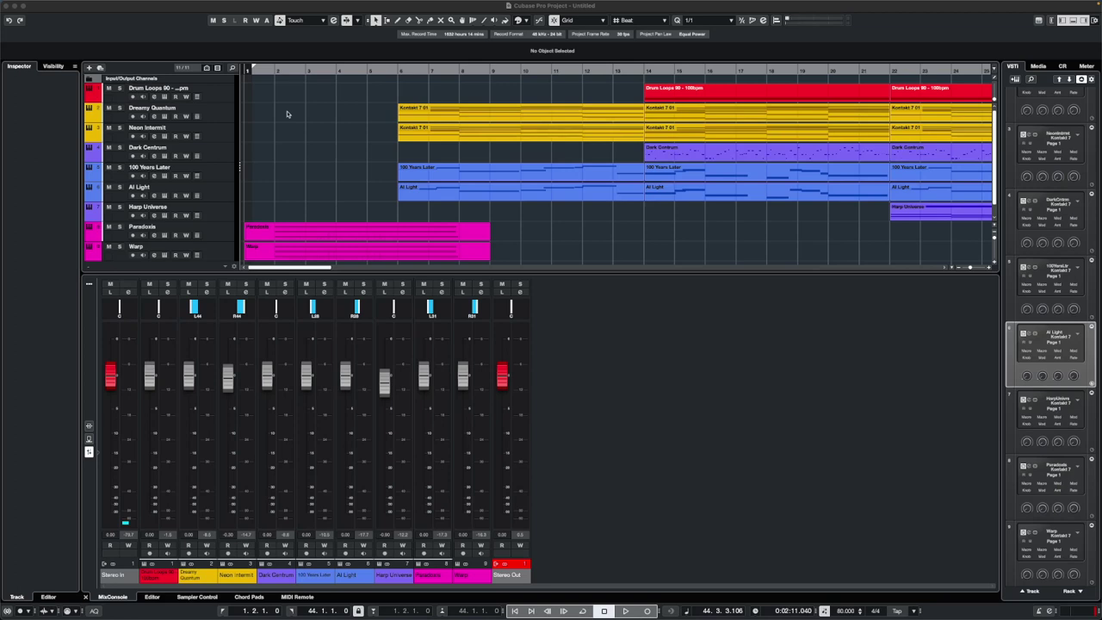
- Solo the Paradoxis track and audition it from bar 2
click(273, 71)
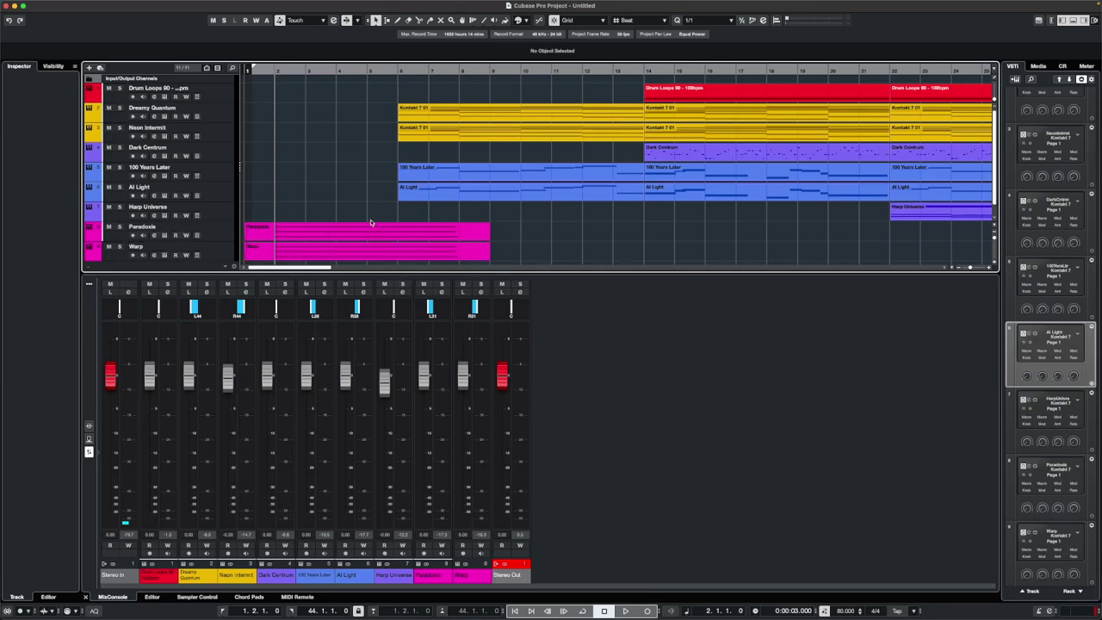
click(120, 227)
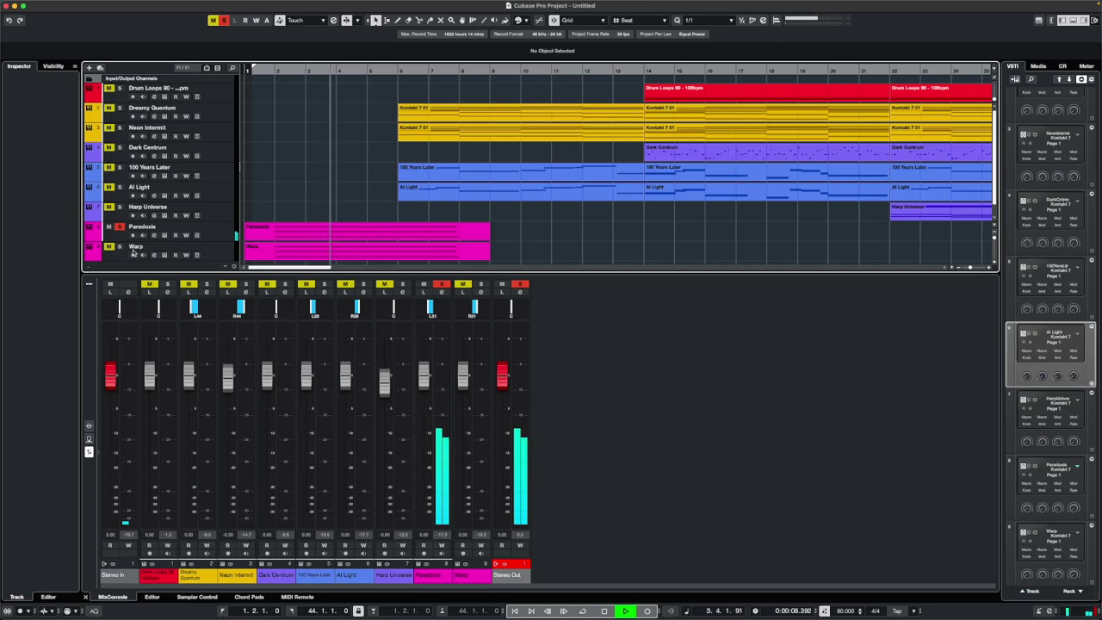
key(space)
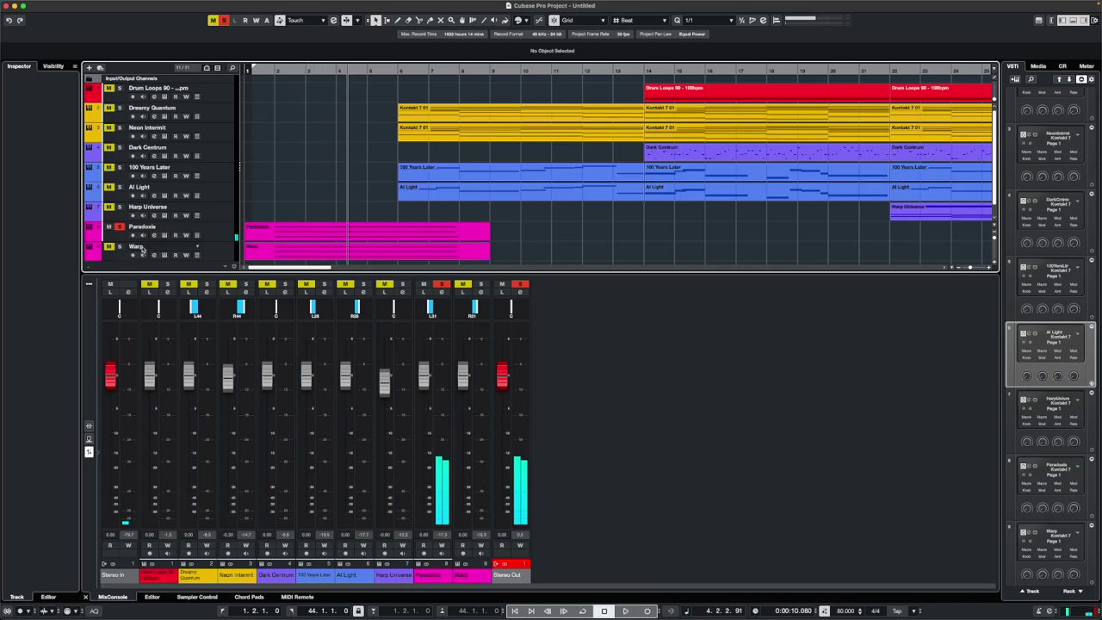
- Audition the Warp track soloed from bar 2, add Paradoxis to the solo, and clear all solos after stopping
click(275, 69)
key(space)
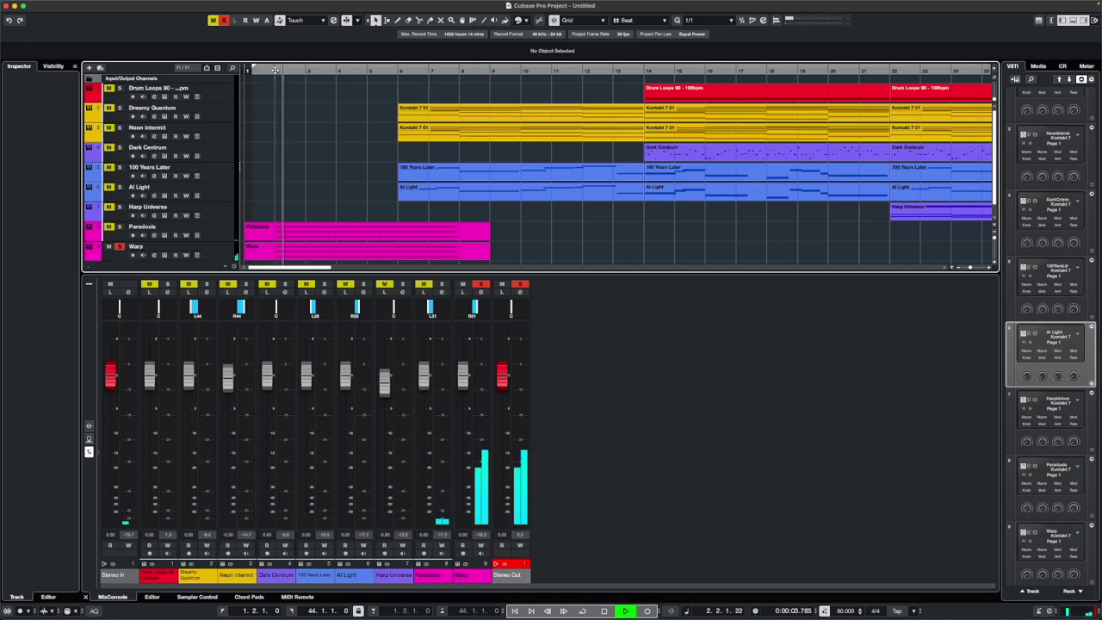
click(119, 228)
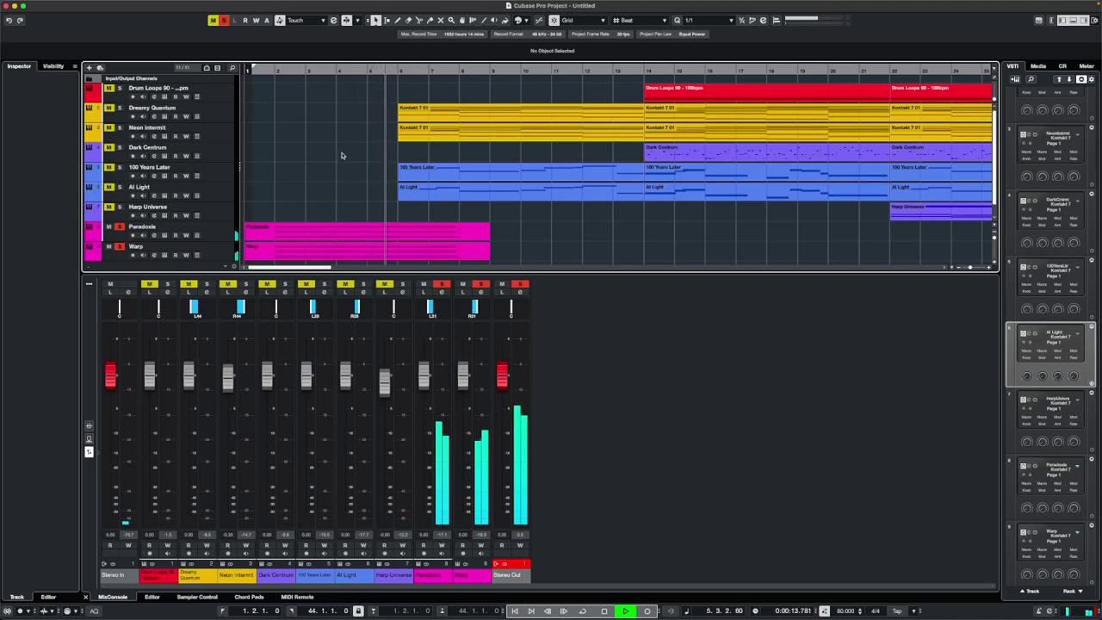
key(space)
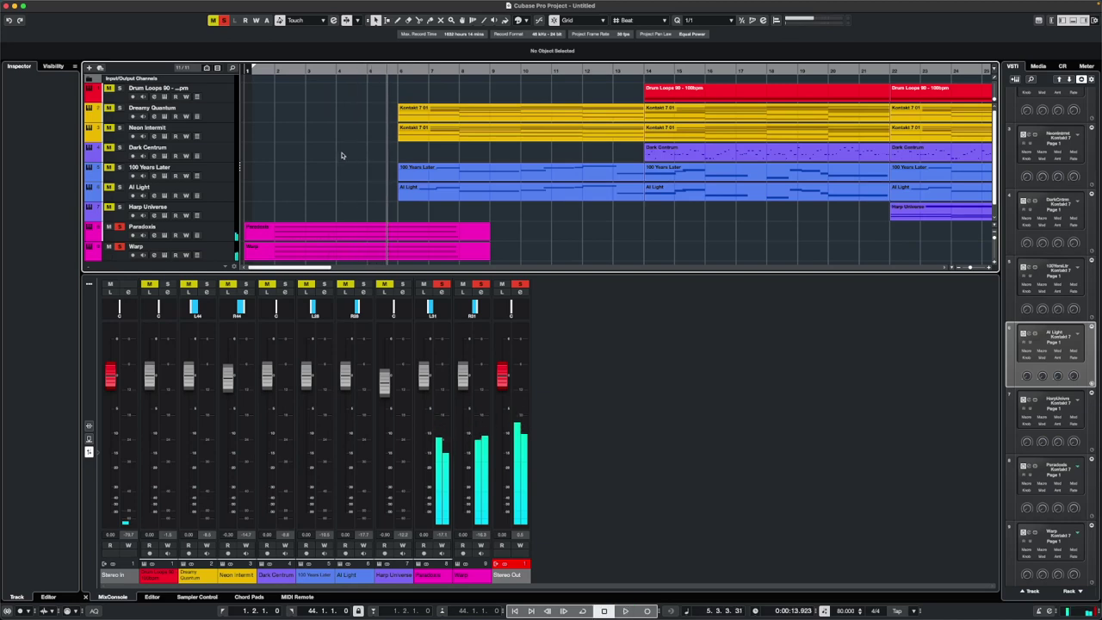
click(224, 21)
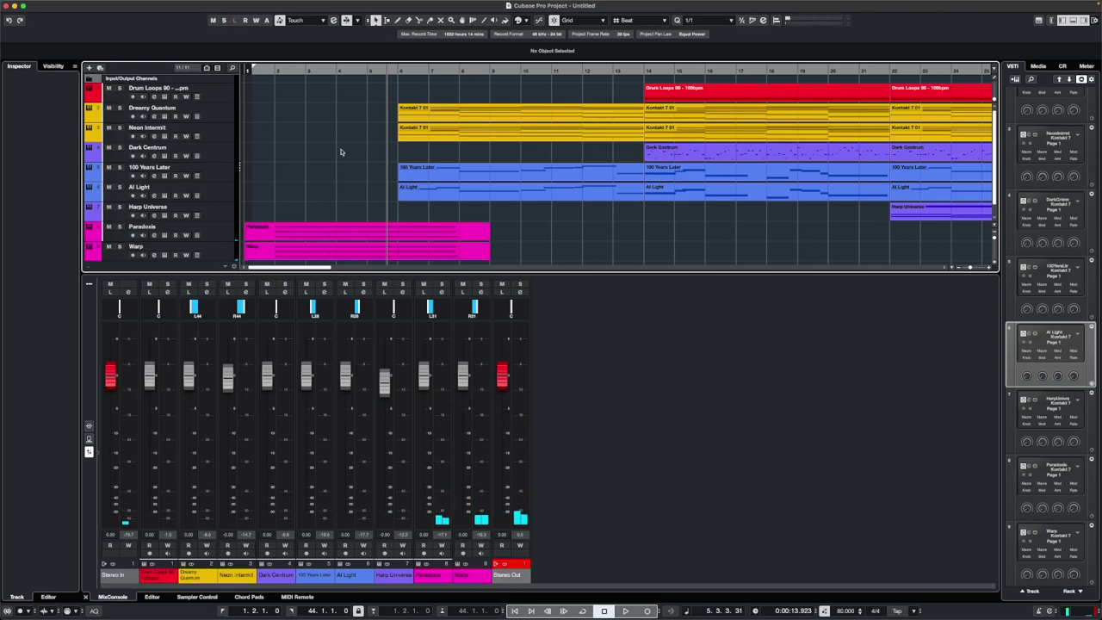
- Solo the Dreamy Quantum track and play it from bar 6
click(164, 111)
key(s)
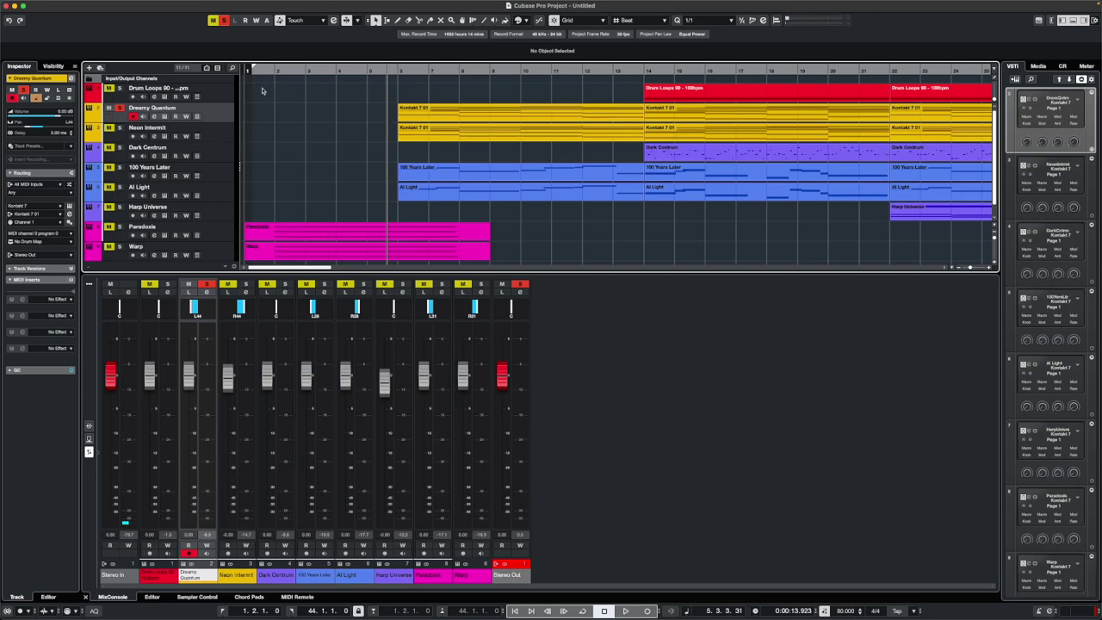
click(398, 68)
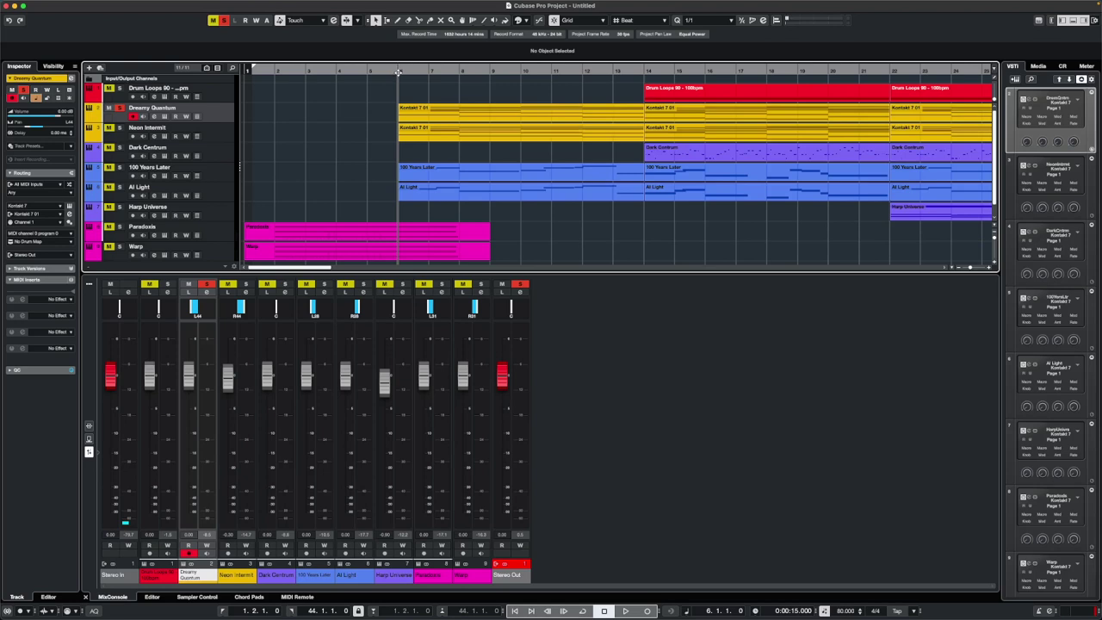
key(space)
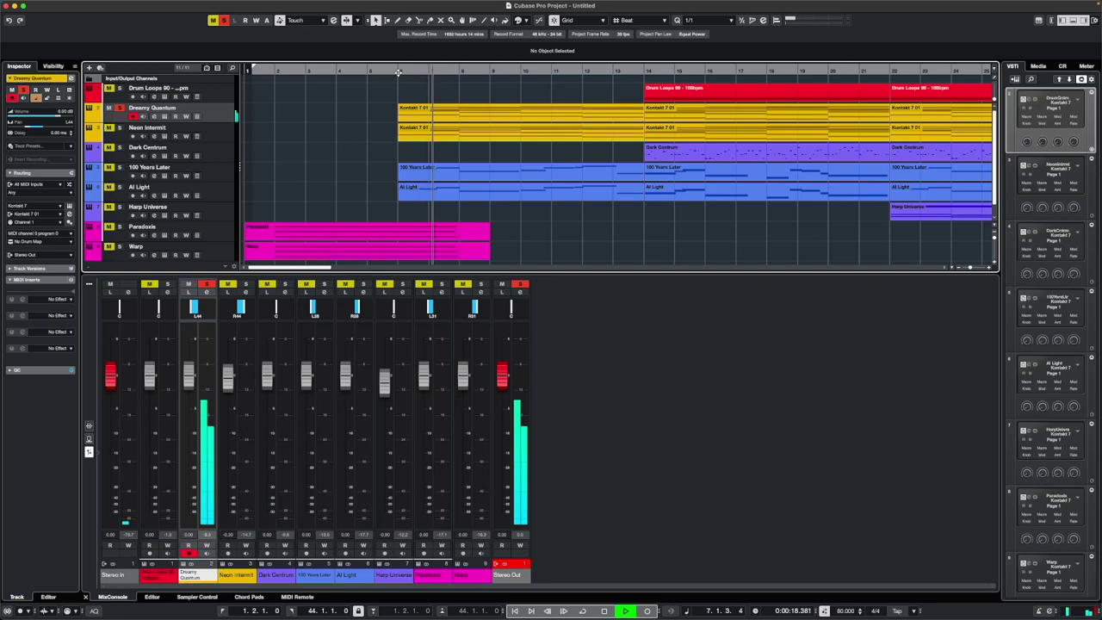
- Apply the Dreamy Quantum and Neon Intermit track names to the clips on those tracks
double_click(184, 108)
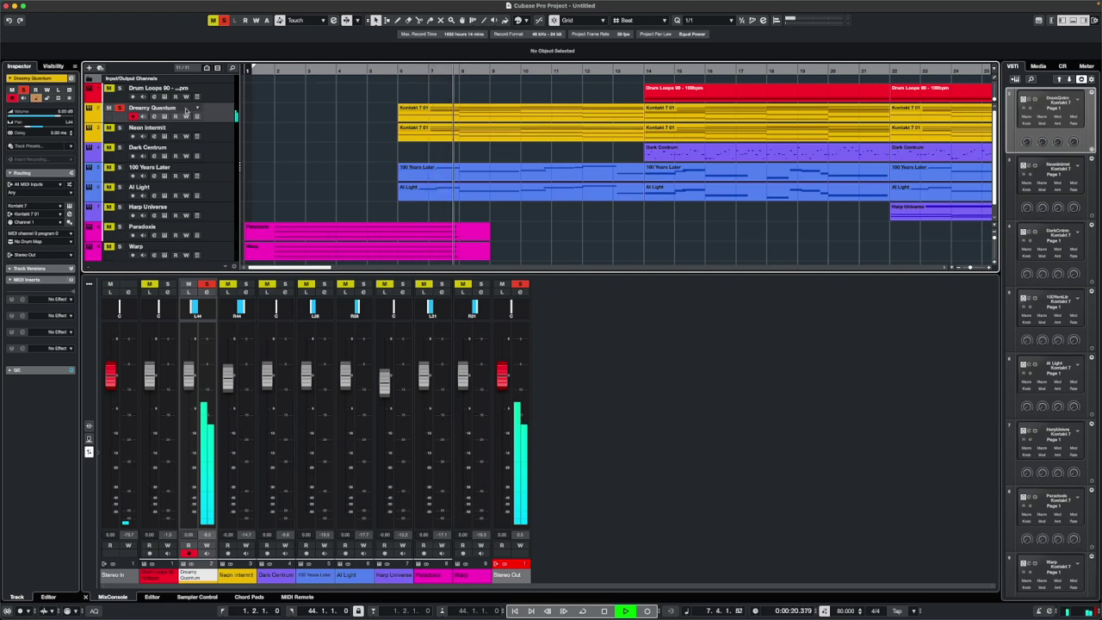
key(alt+Return)
double_click(159, 127)
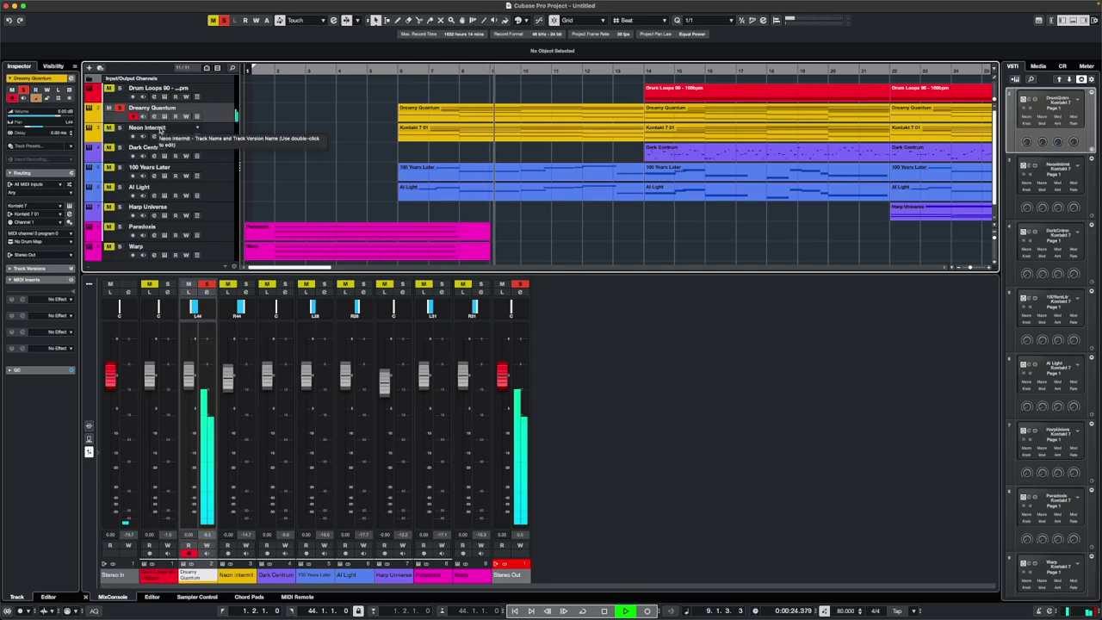
key(alt+Return)
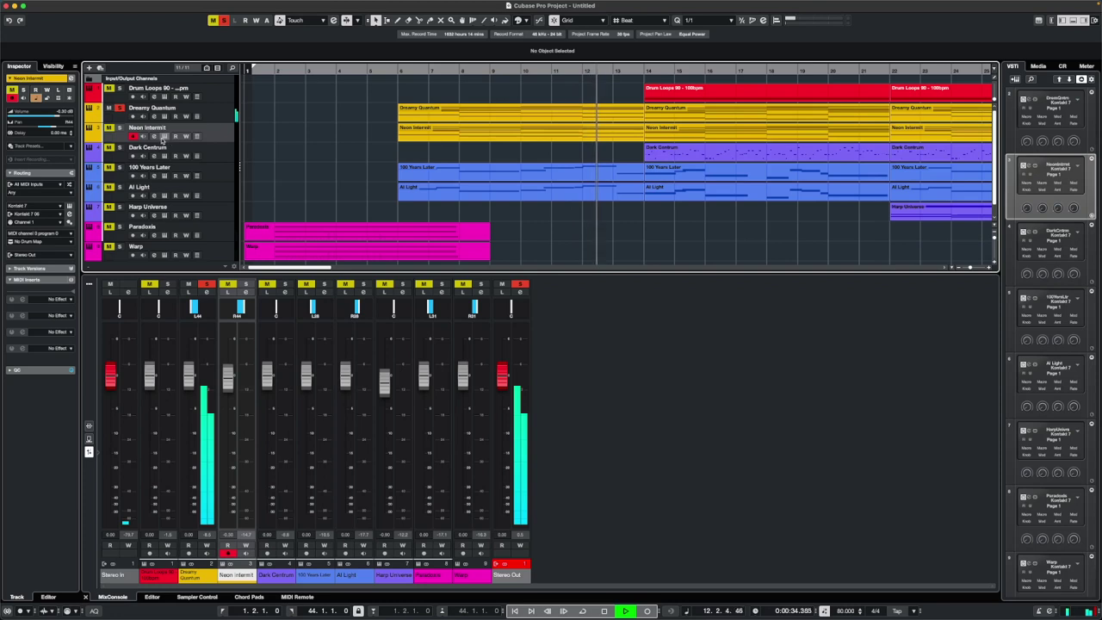
- Switch the solo from Dreamy Quantum to Neon Intermit and resume playback
key(space)
click(120, 129)
click(121, 108)
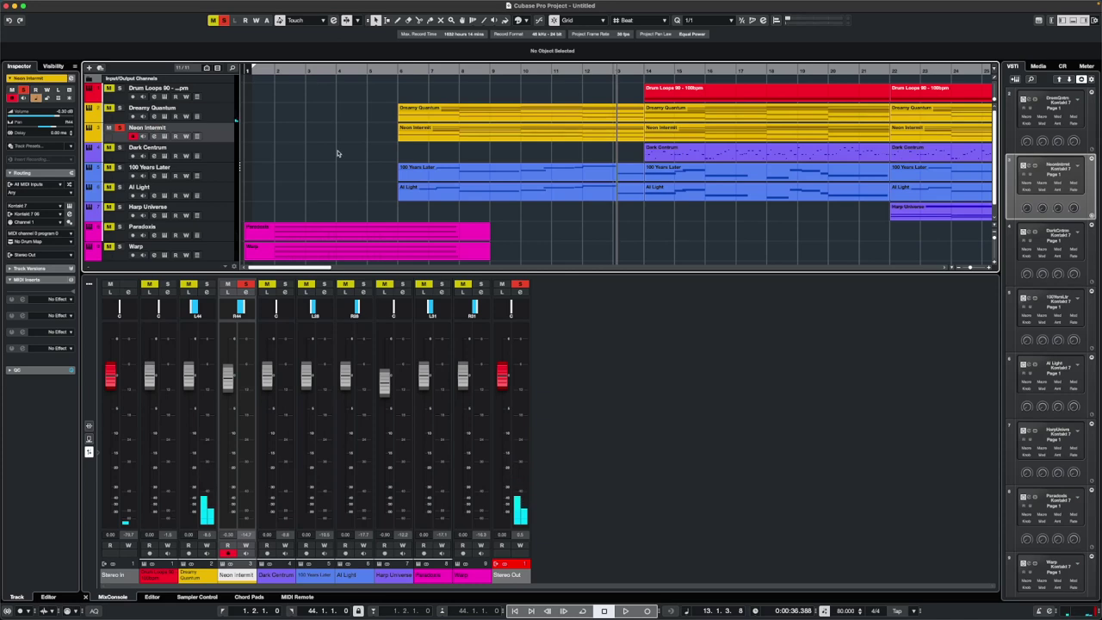
key(space)
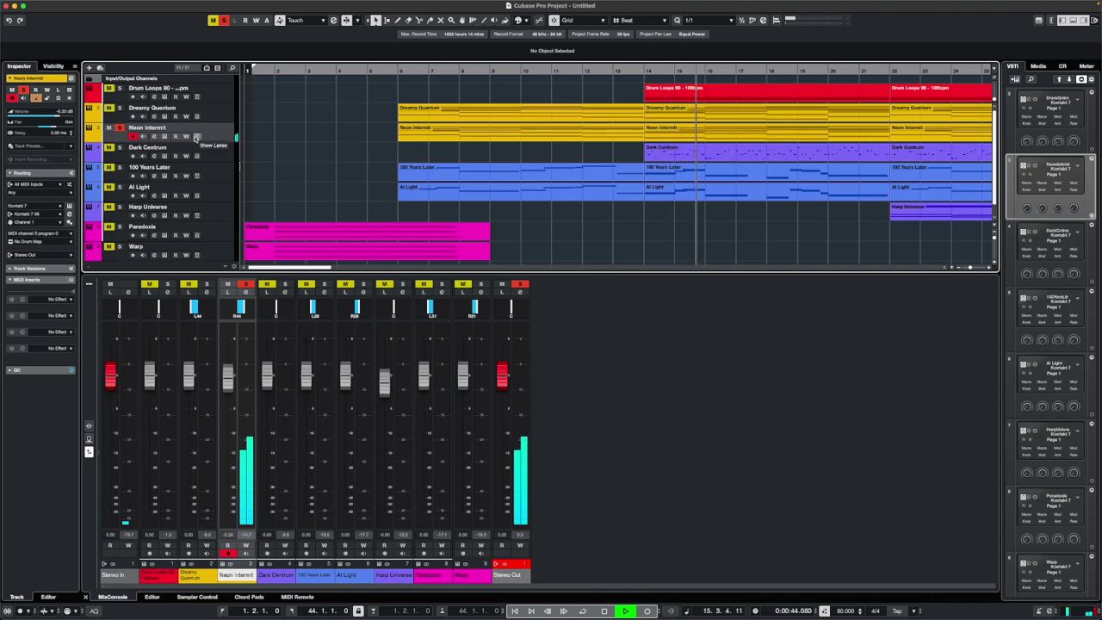
- Add Dreamy Quantum to the solo to hear both pads, stop playback, and select its clips at bars 6 and 14 in turn
click(120, 109)
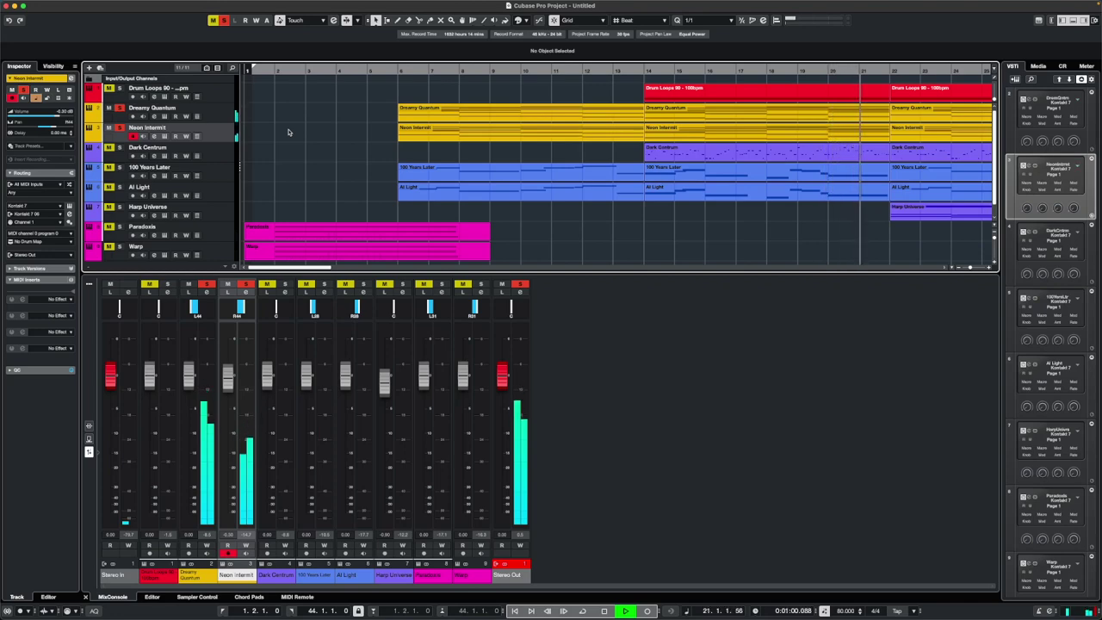
key(space)
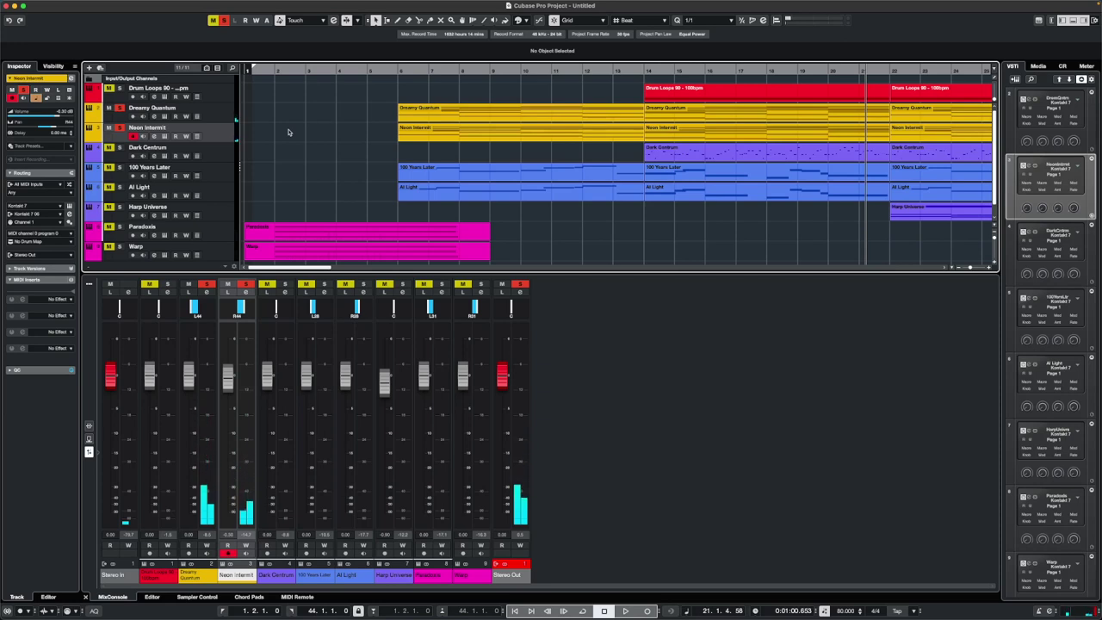
click(424, 114)
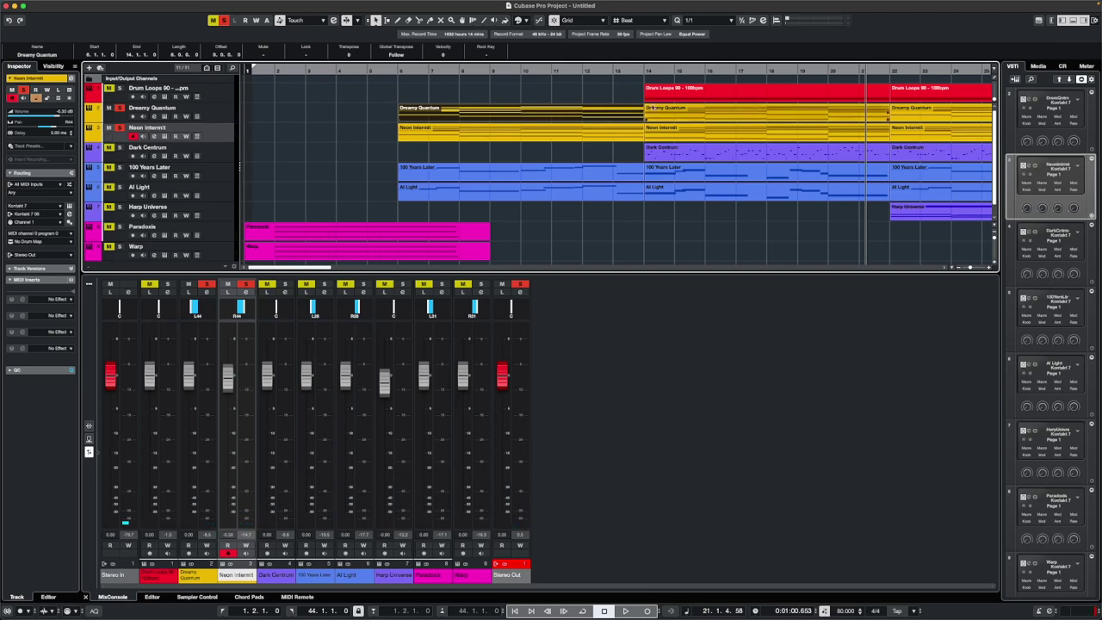
click(684, 111)
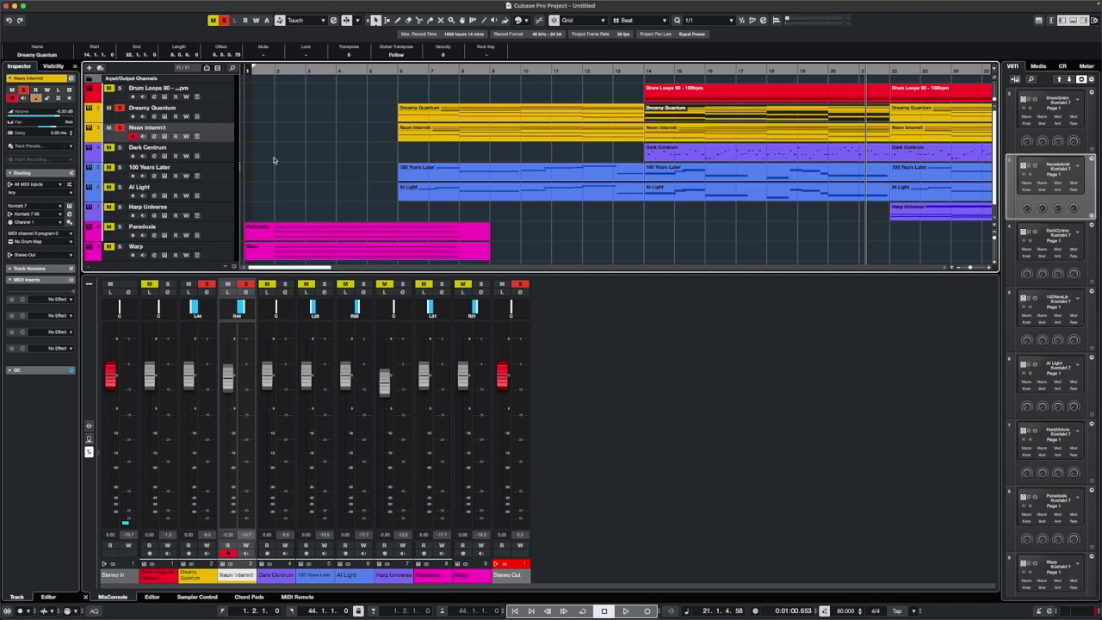
- Clear the pad solos, solo only the 100 Years Later track, and play it from bar 6
click(219, 172)
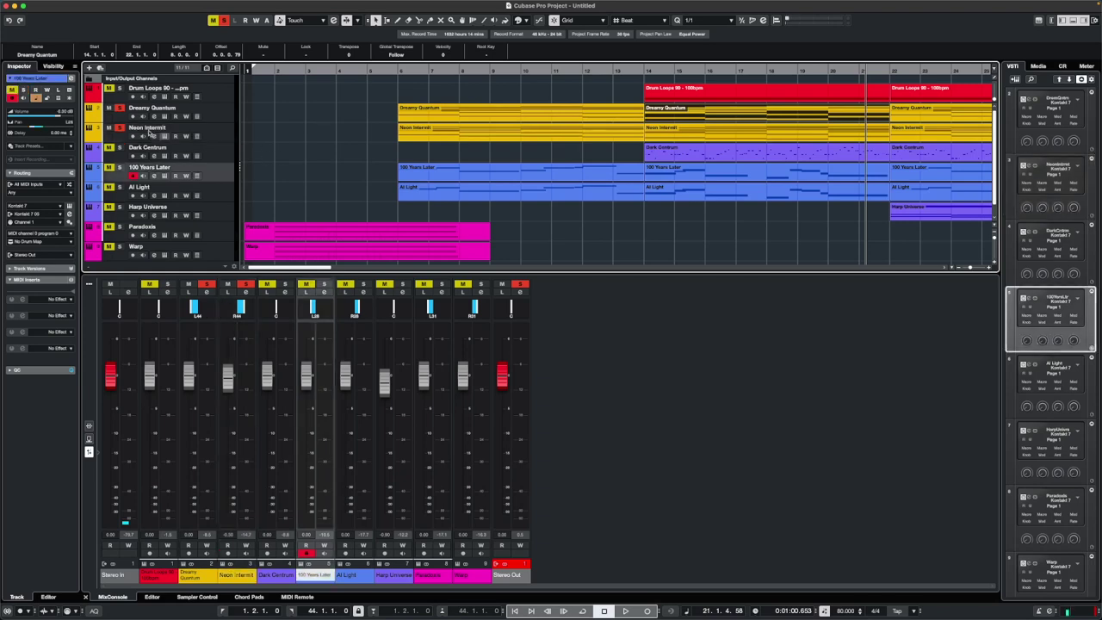
click(121, 111)
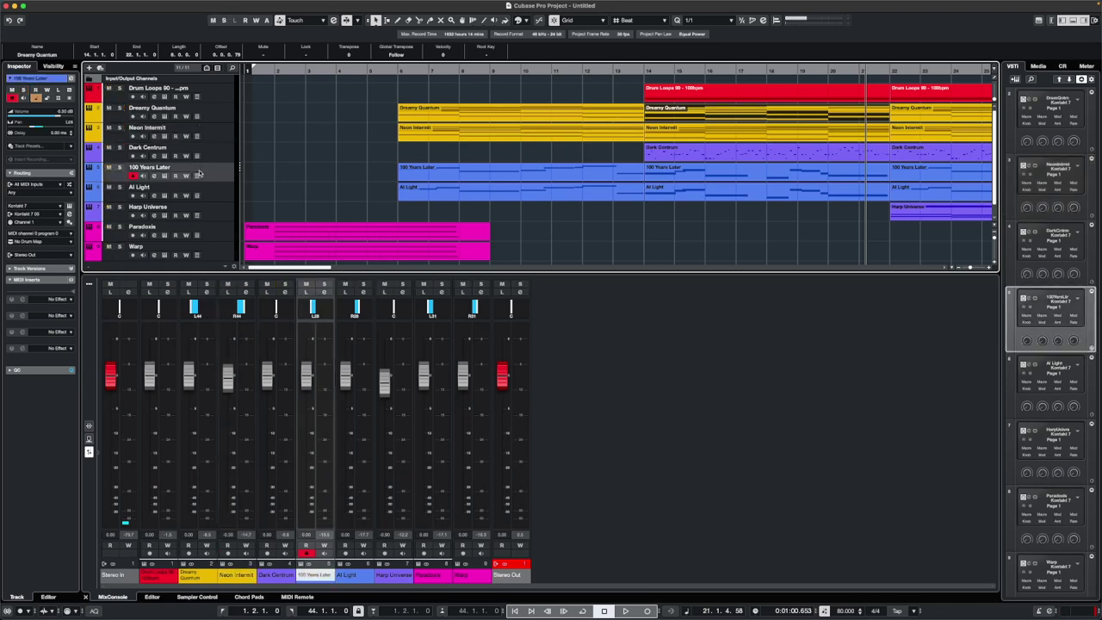
click(120, 167)
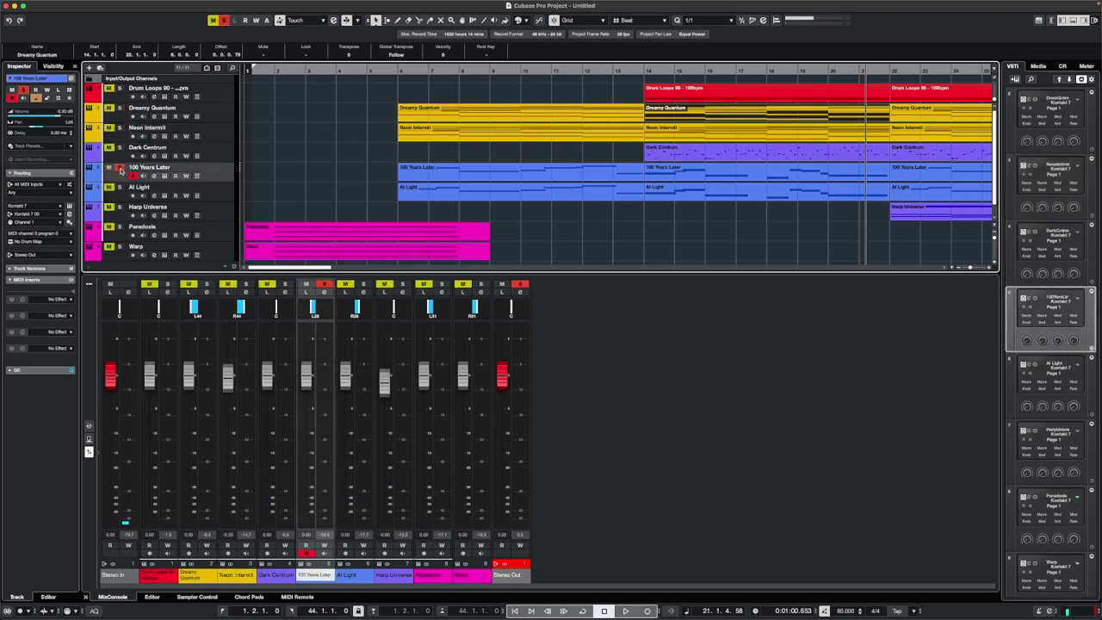
click(398, 72)
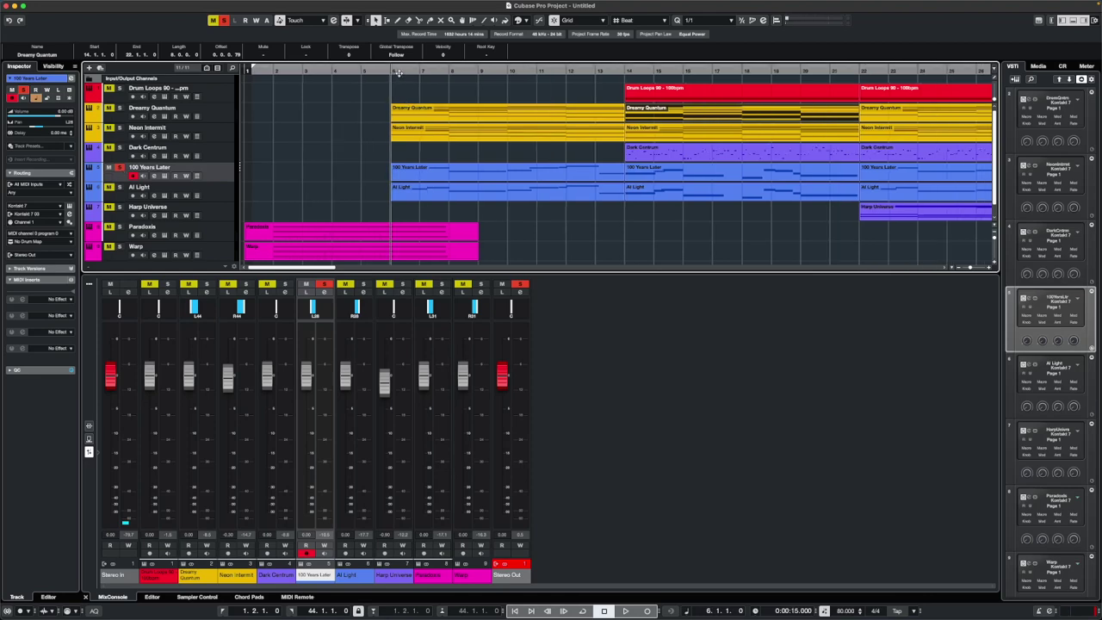
key(space)
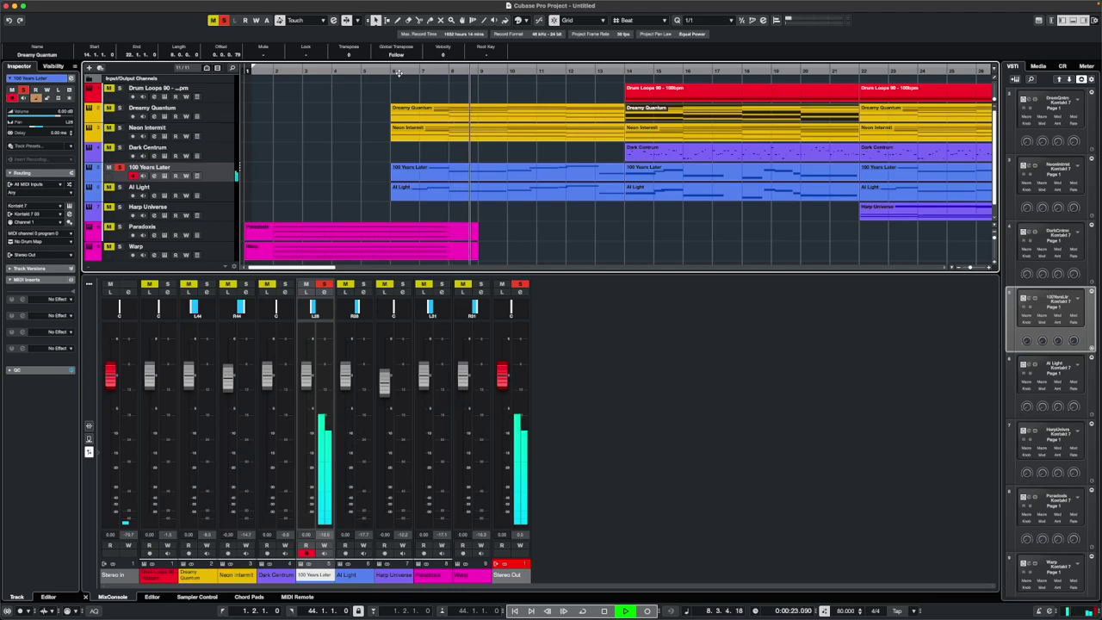
- Audition AI Light soloed alone, add 100 Years Later, Neon Intermit and Dreamy Quantum to the solo in turn, and stop playback
click(120, 187)
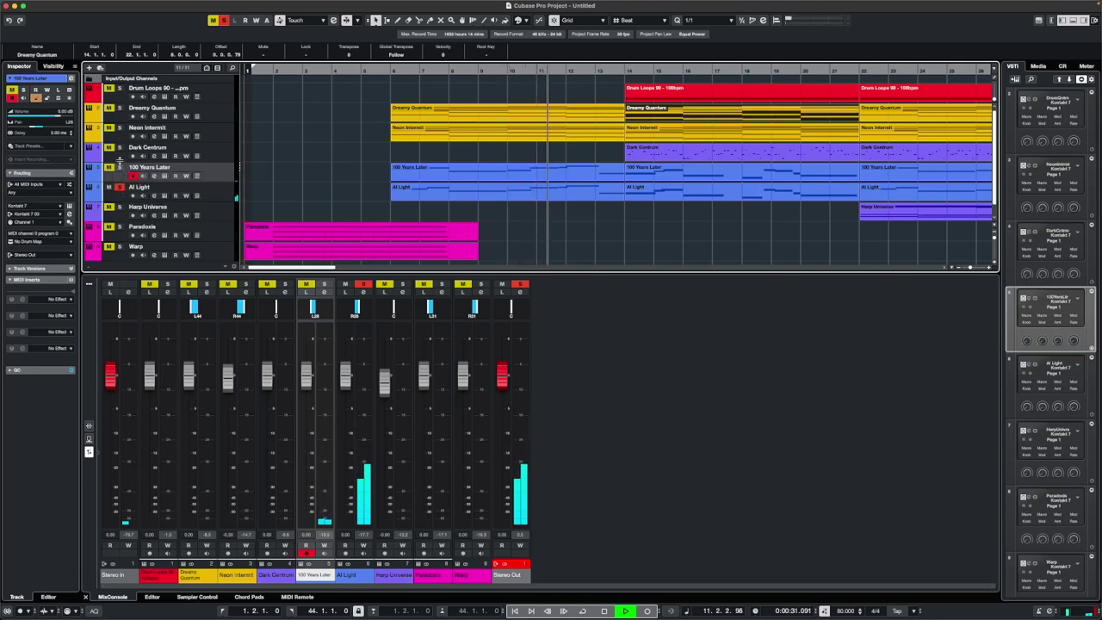
click(121, 168)
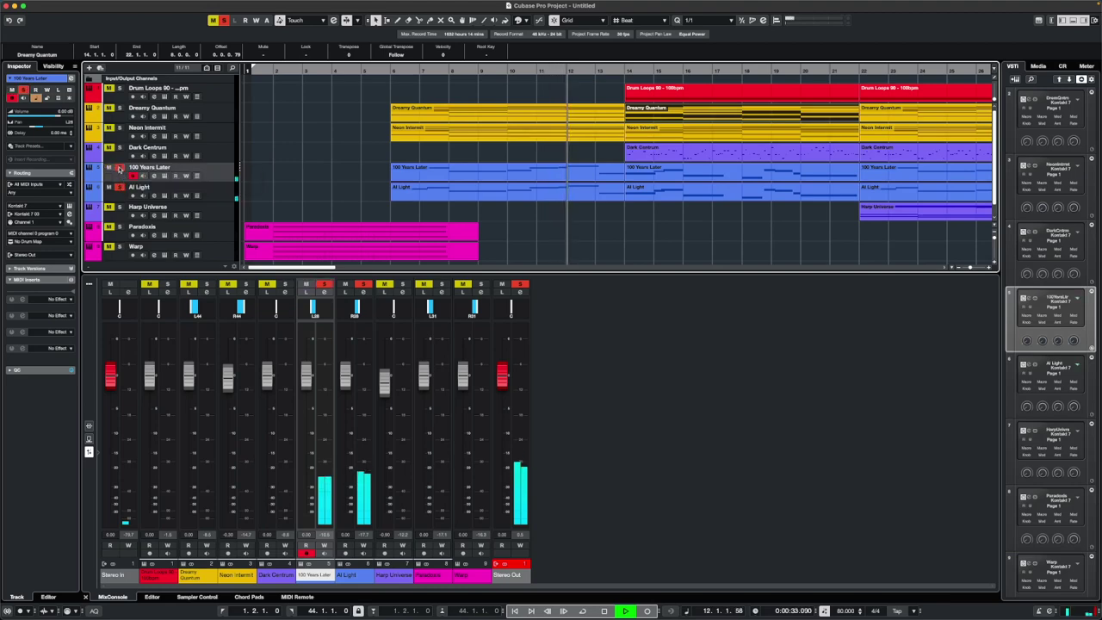
click(119, 128)
click(118, 108)
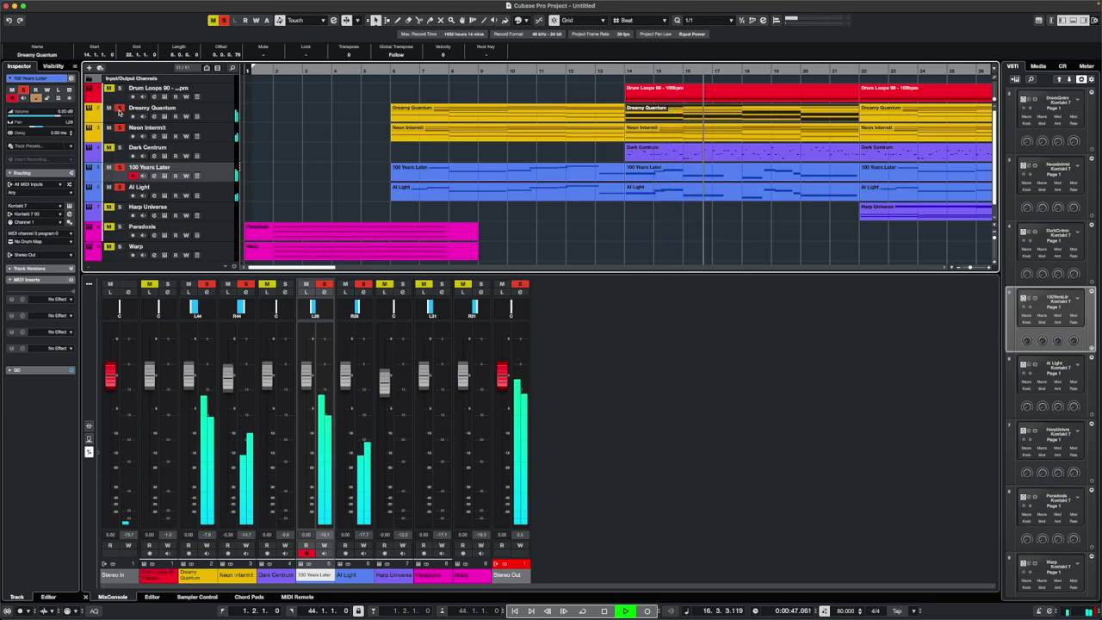
key(space)
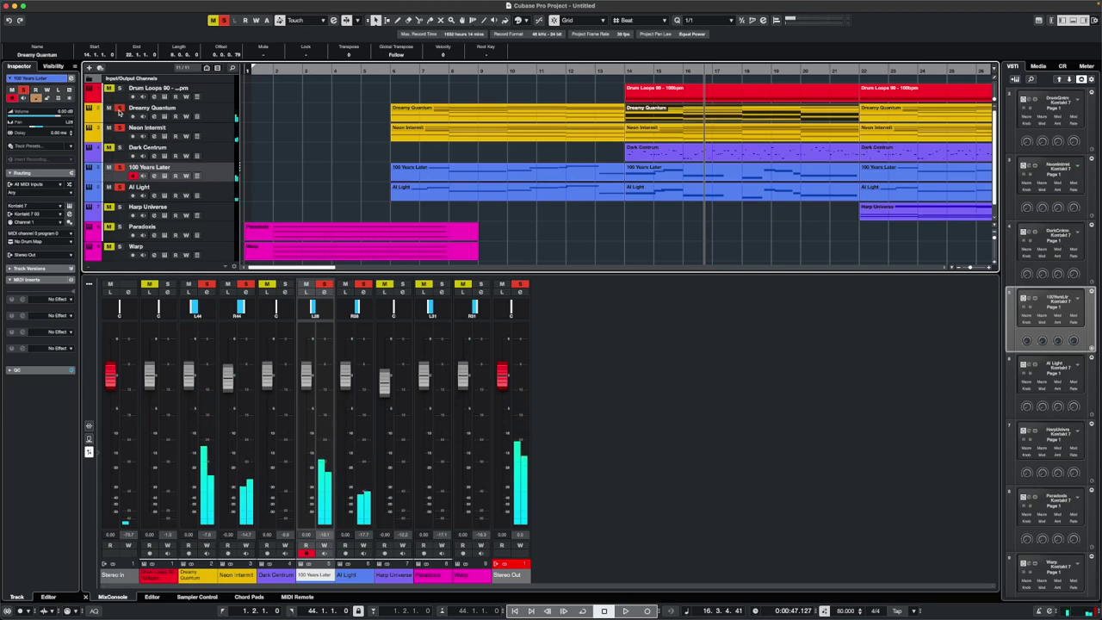
- Clear all solos, select and solo the Dark Centrum track, and play it from bar 14
click(225, 21)
click(220, 151)
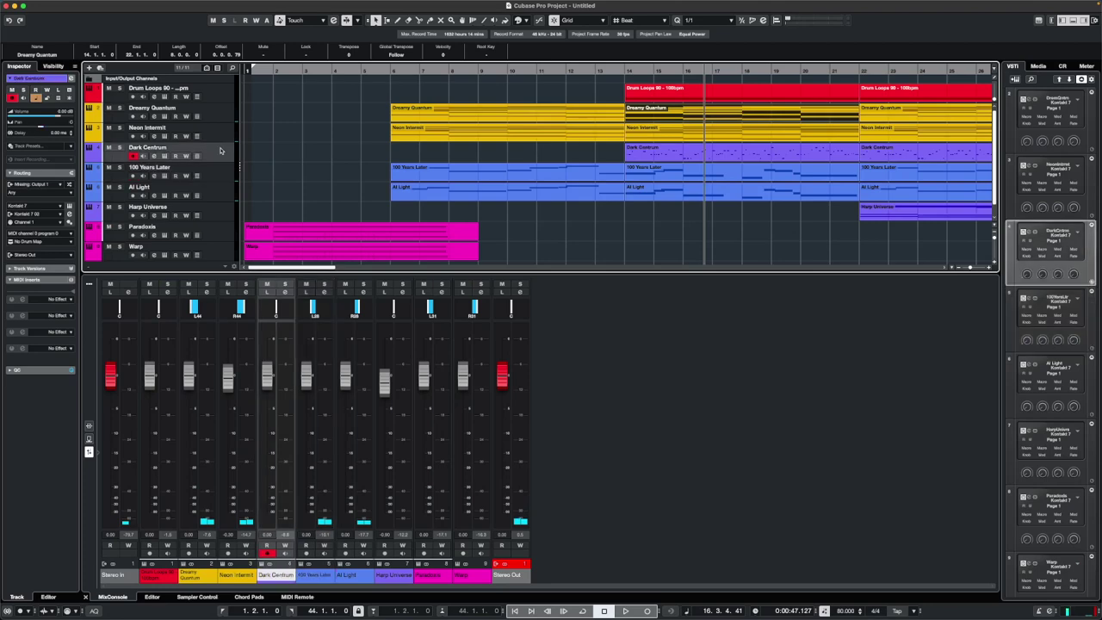
click(120, 147)
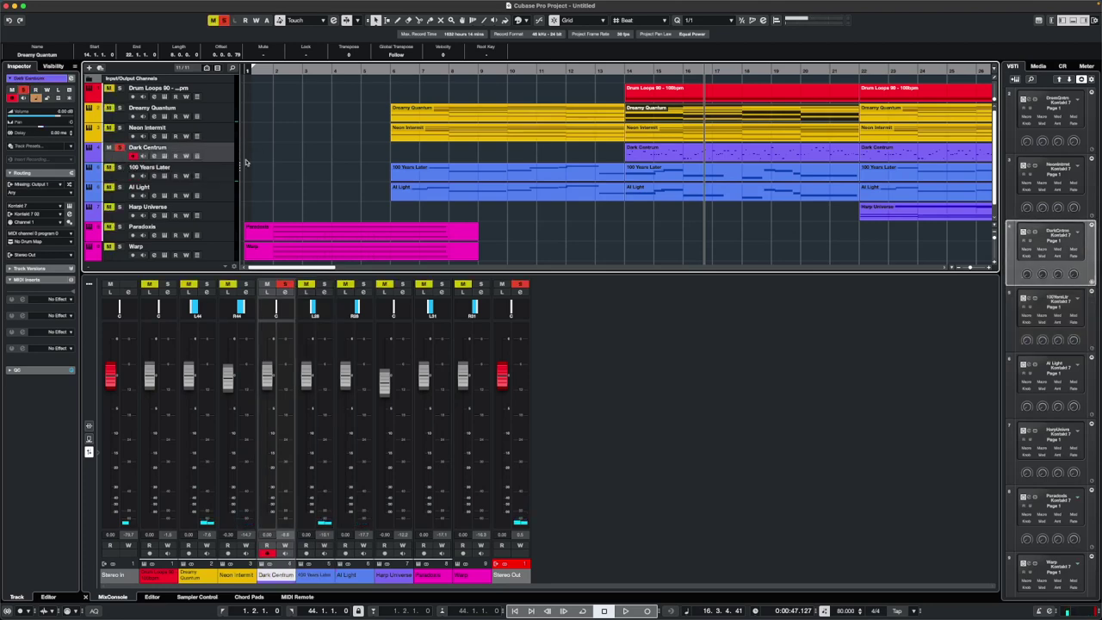
click(626, 70)
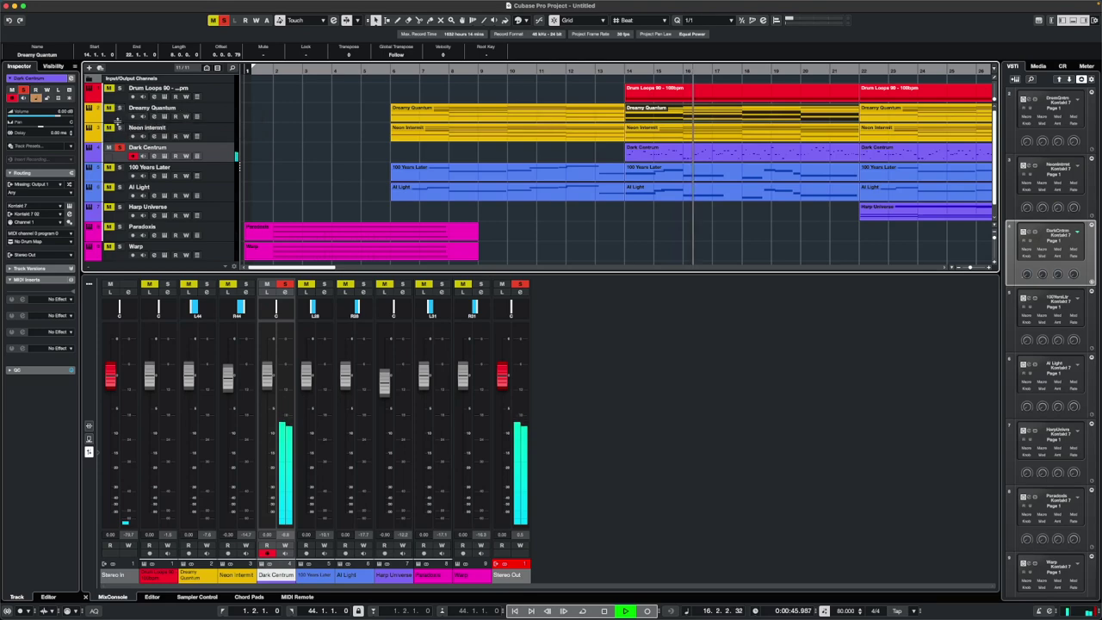
- Add 100 Years Later, AI Light, Neon Intermit and Dreamy Quantum to the Dark Centrum solo, and stop playback
click(119, 167)
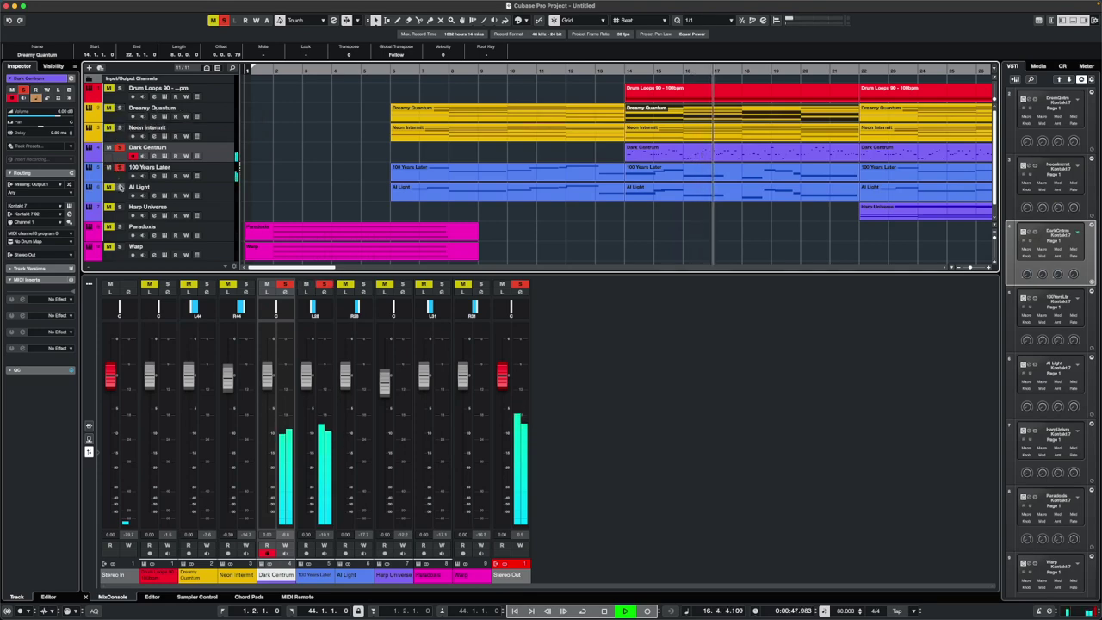
click(119, 187)
click(120, 128)
click(120, 109)
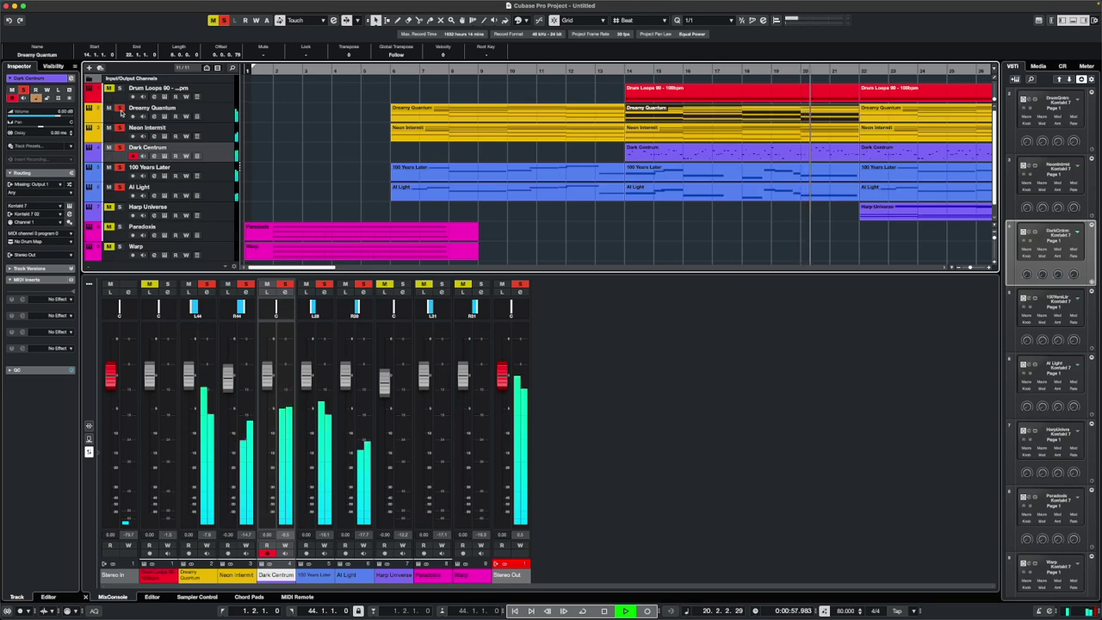
key(space)
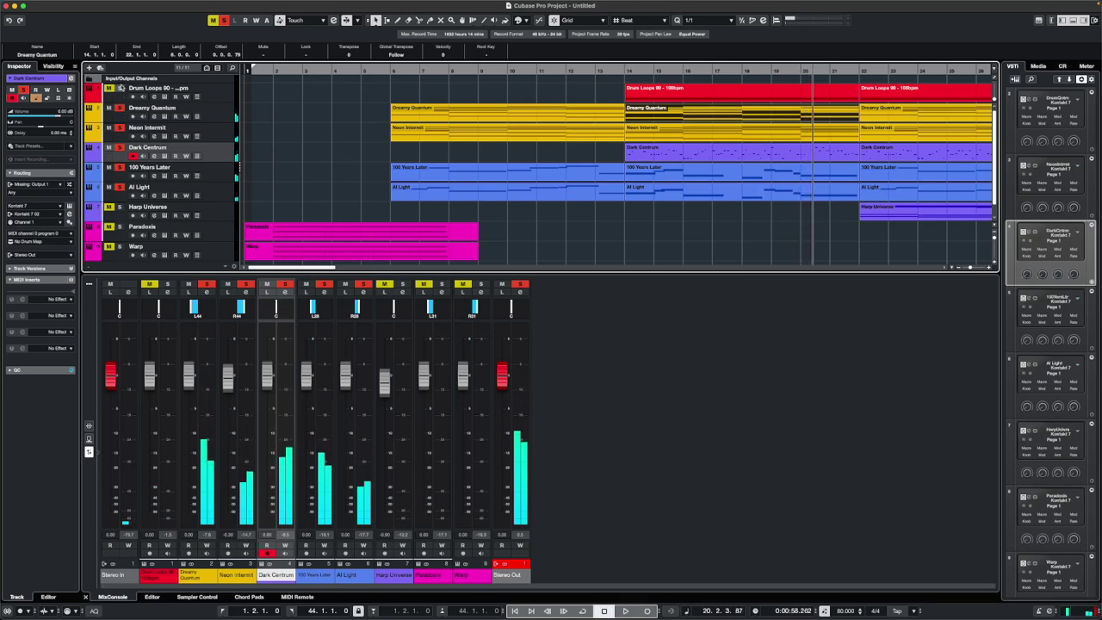
- Play from bar 14 with the drum loop track added to the solo, clearing all solos partway through, and stop playback
click(626, 70)
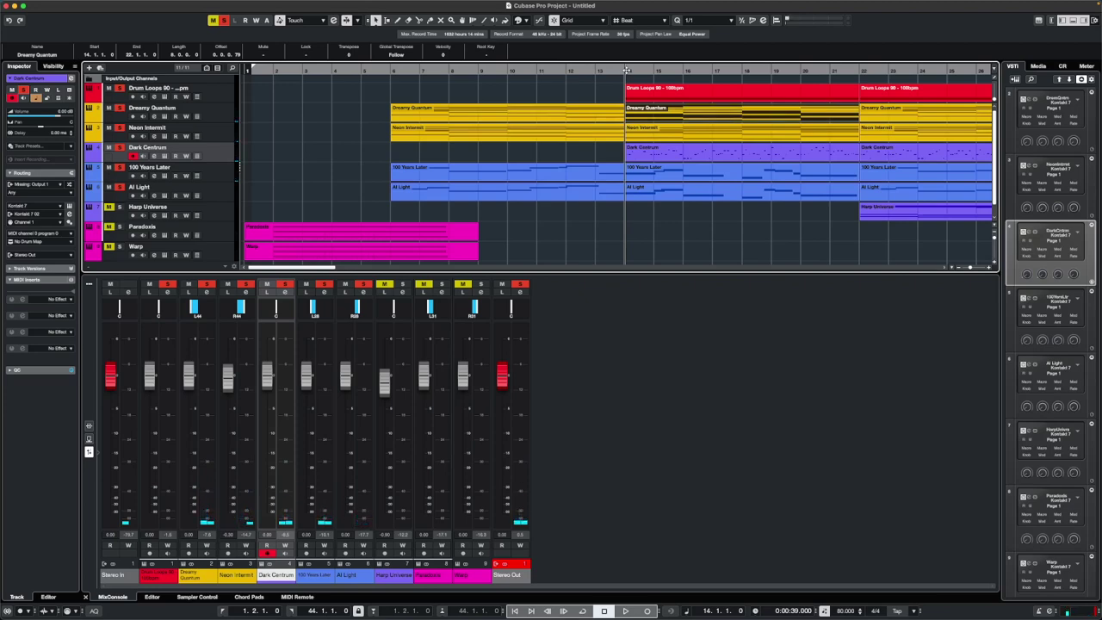
key(space)
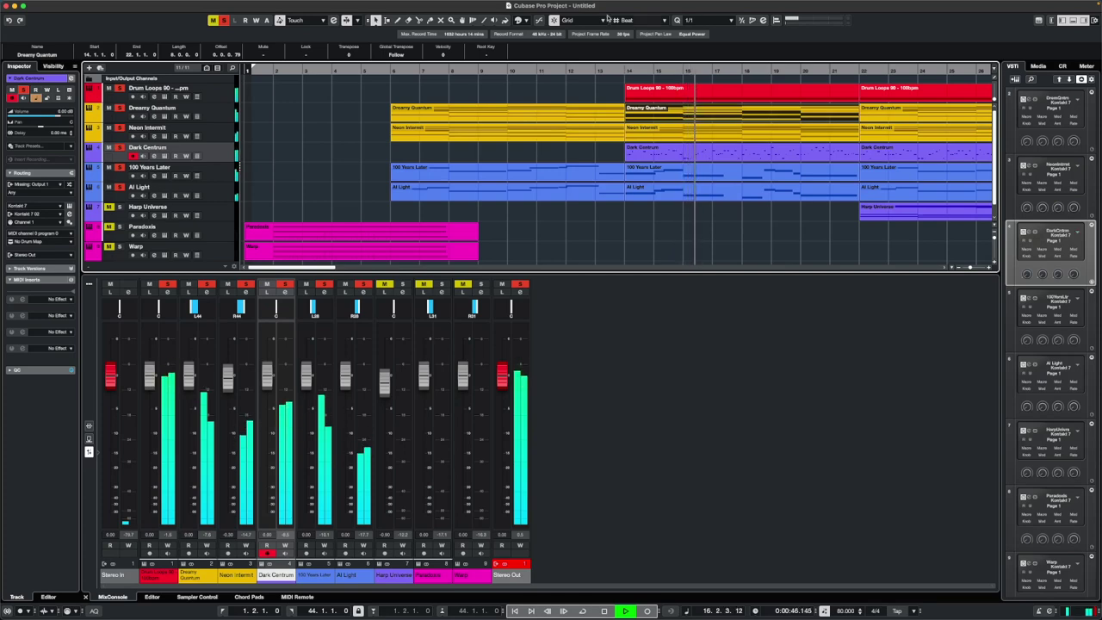
click(224, 20)
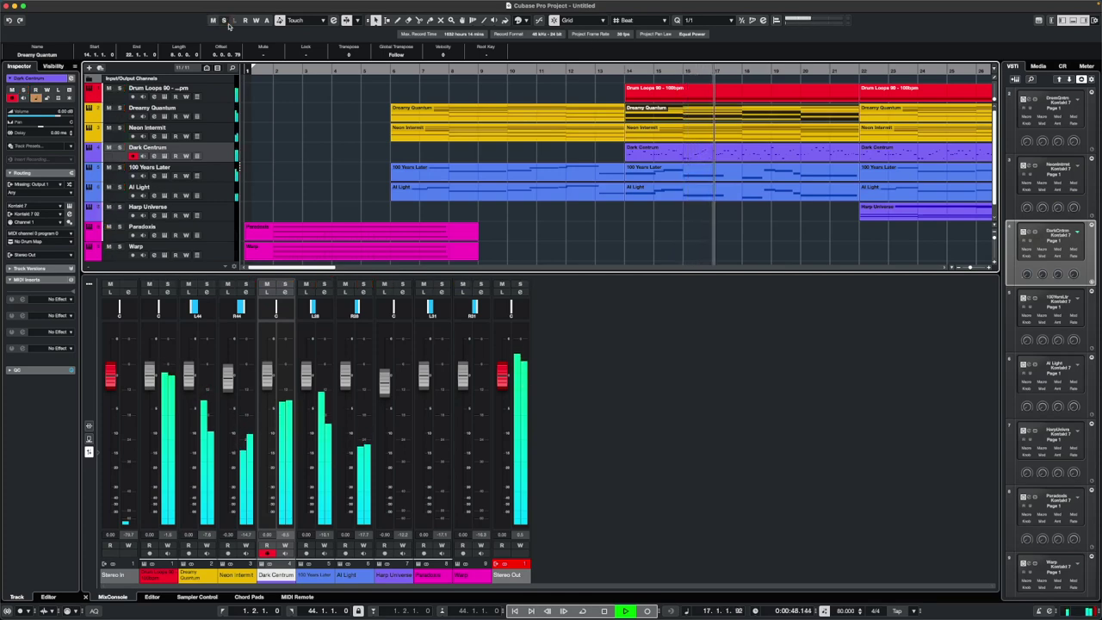
scroll(651, 180, right, 3)
scroll(652, 180, right, 5)
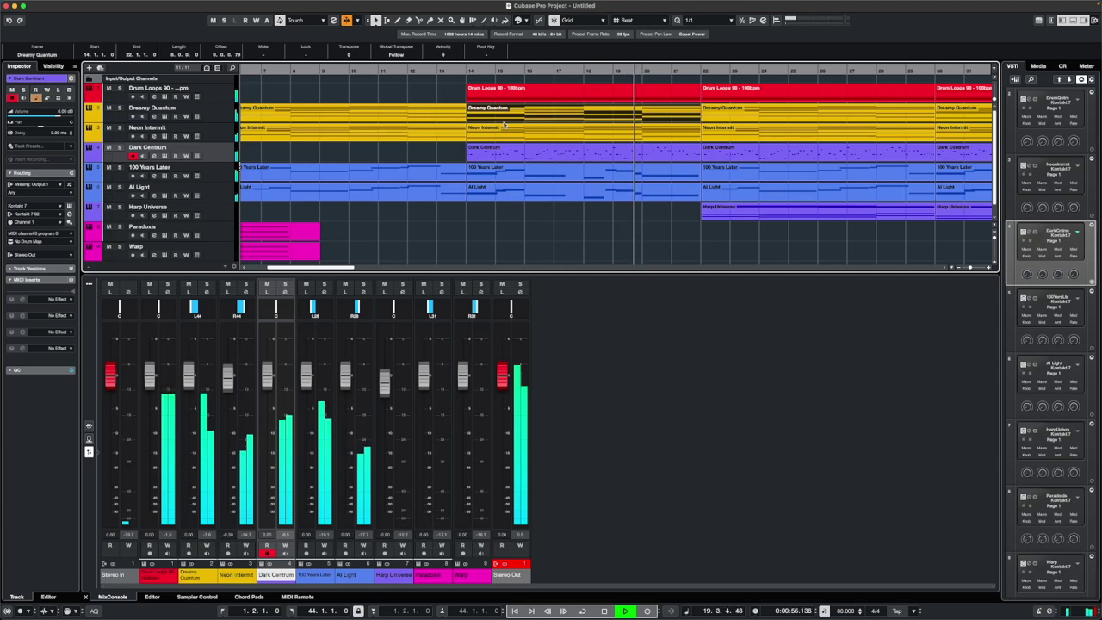
key(space)
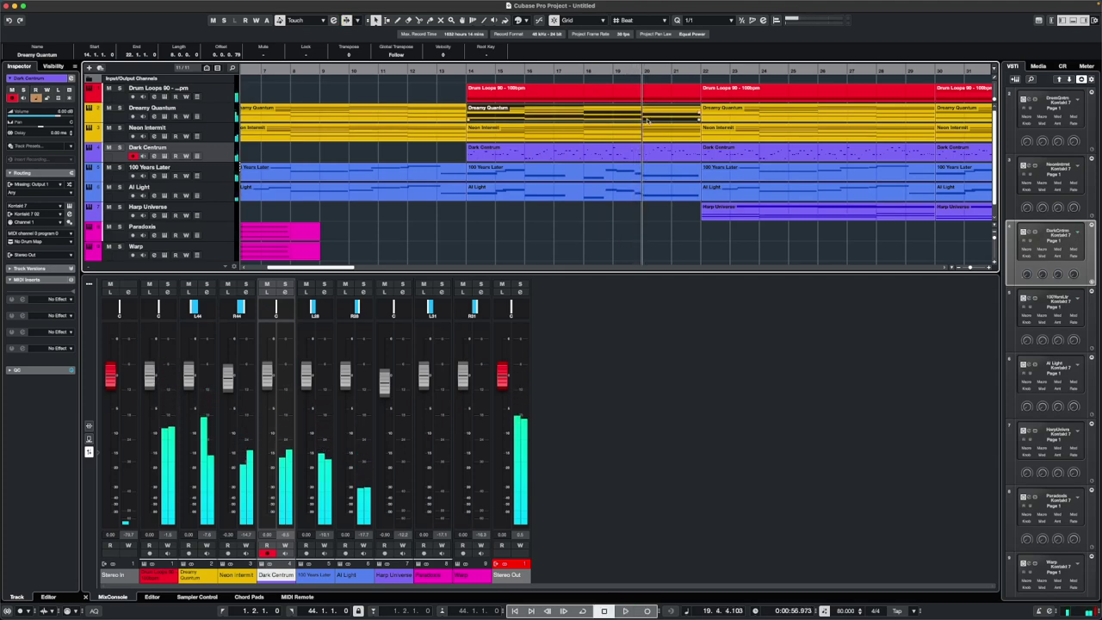
- Play Harp Universe soloed from bar 22, add Dark Centrum to the solo partway through, and stop playback
click(702, 70)
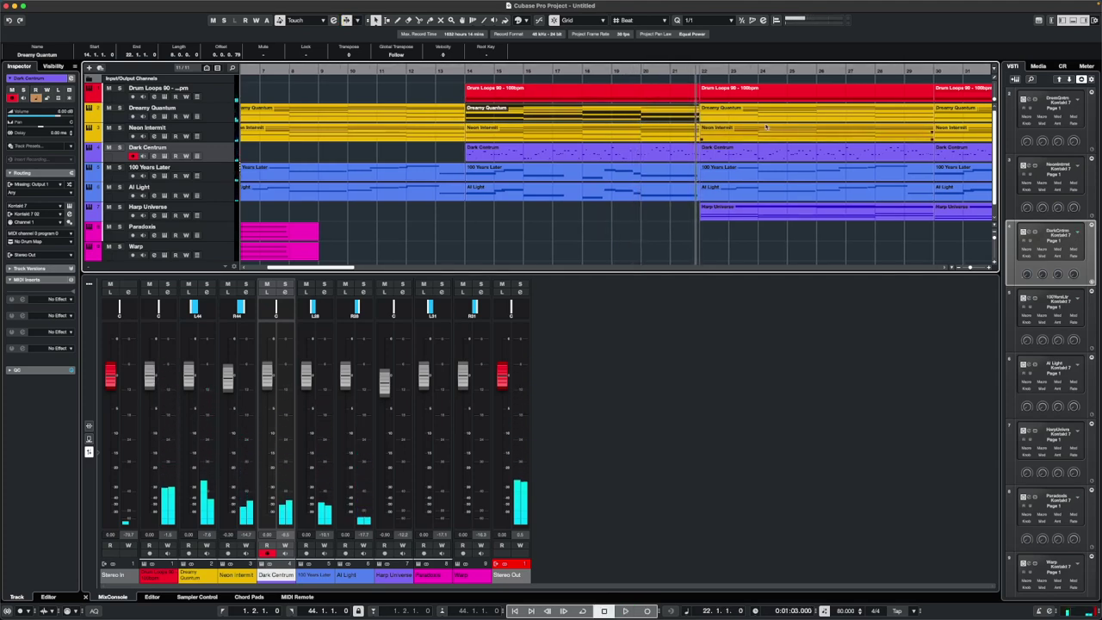
scroll(766, 127, right, 3)
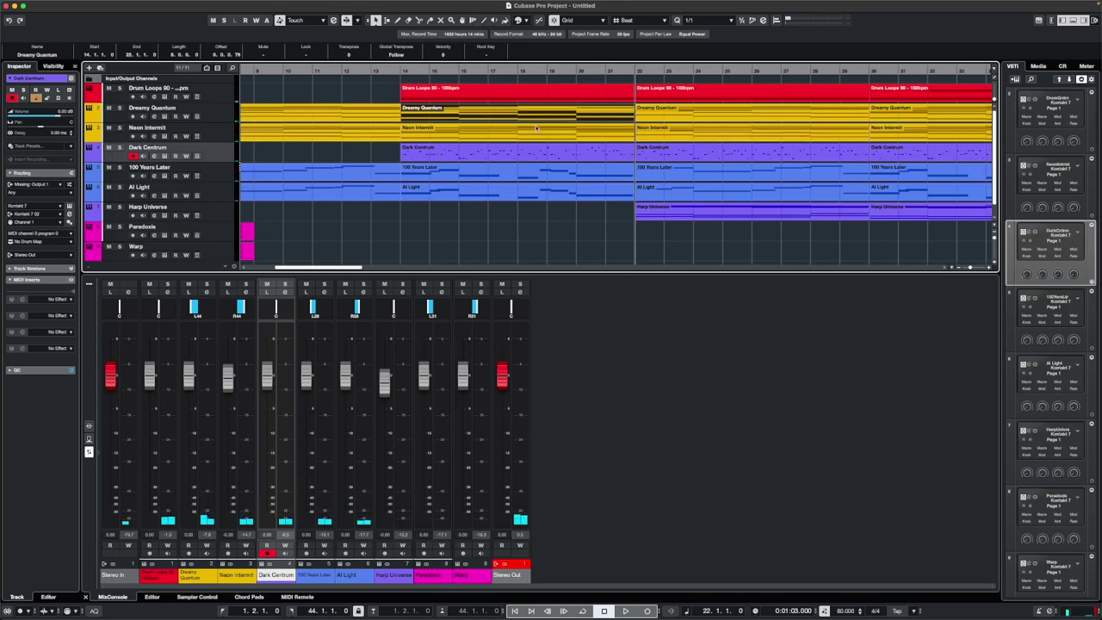
click(119, 148)
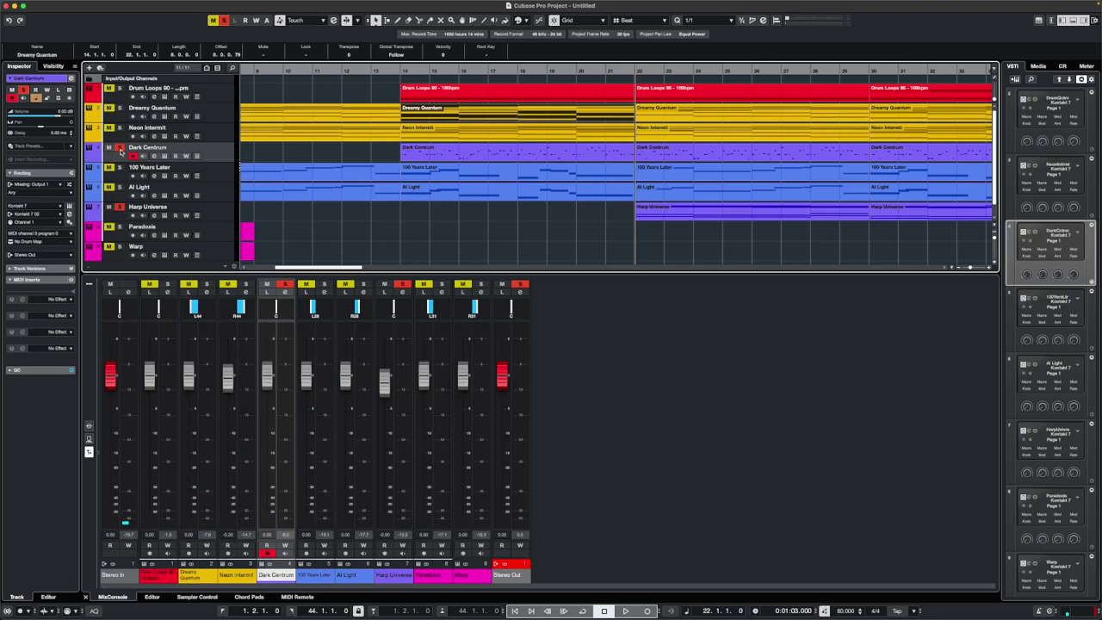
click(222, 209)
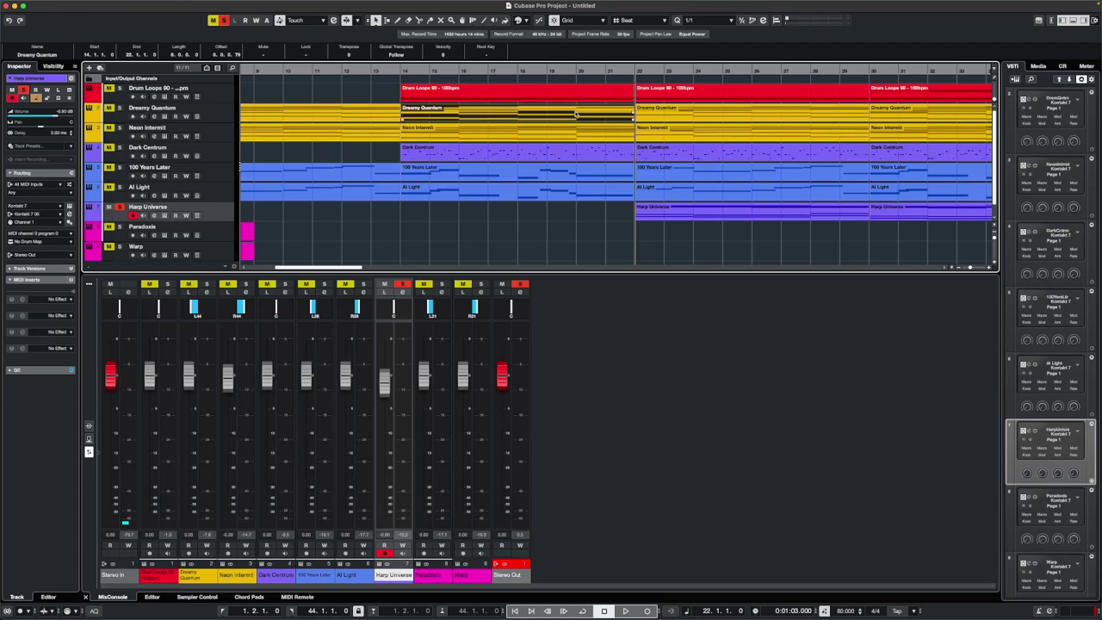
click(437, 158)
key(space)
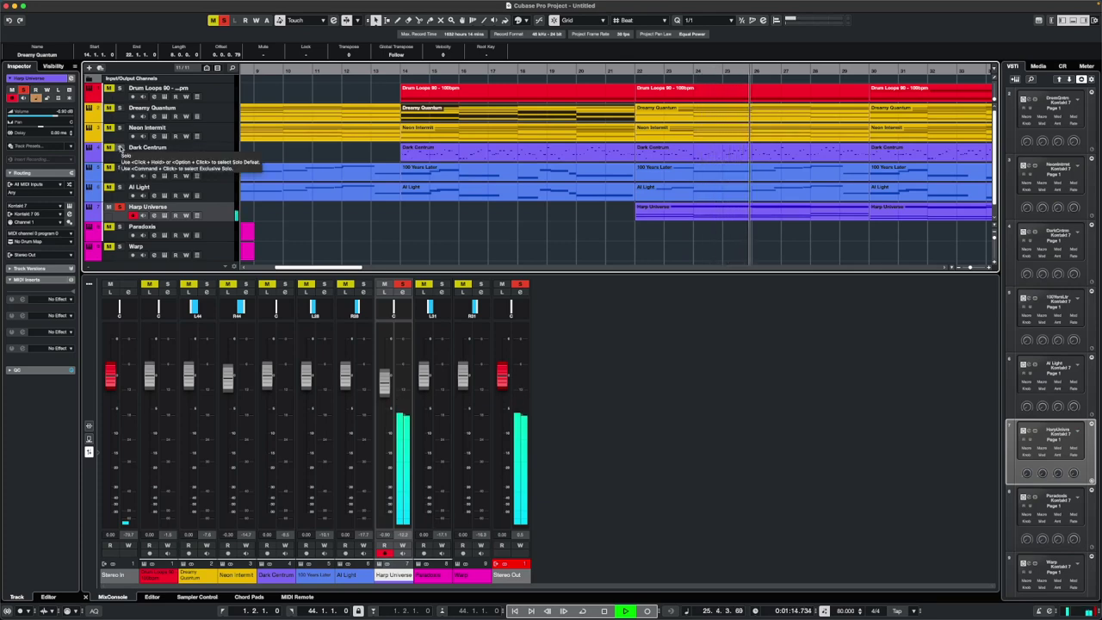
click(120, 148)
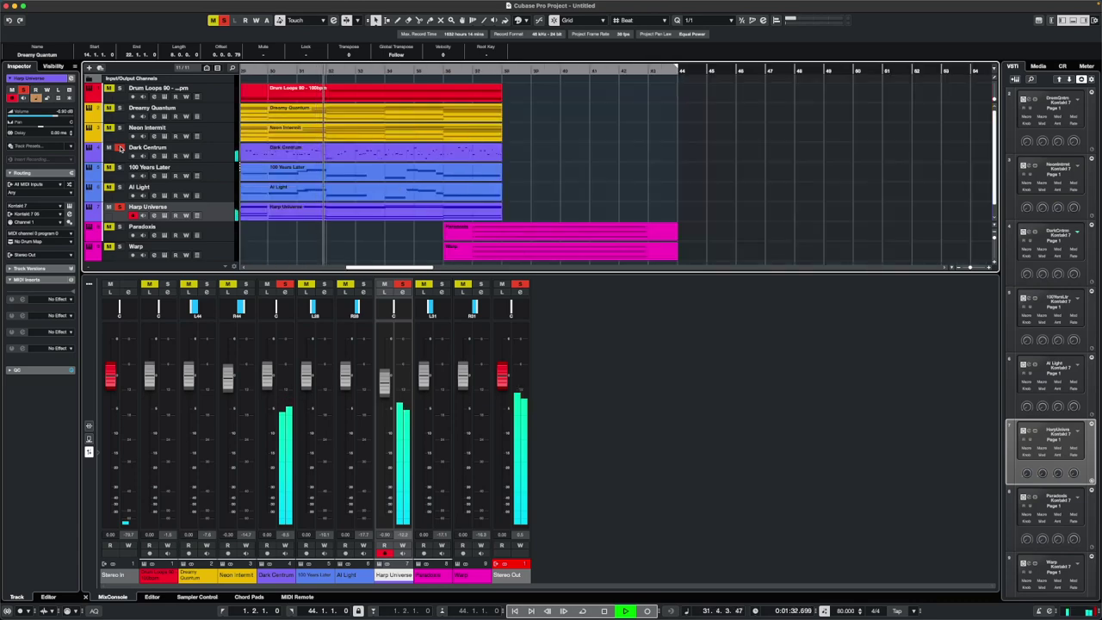
key(space)
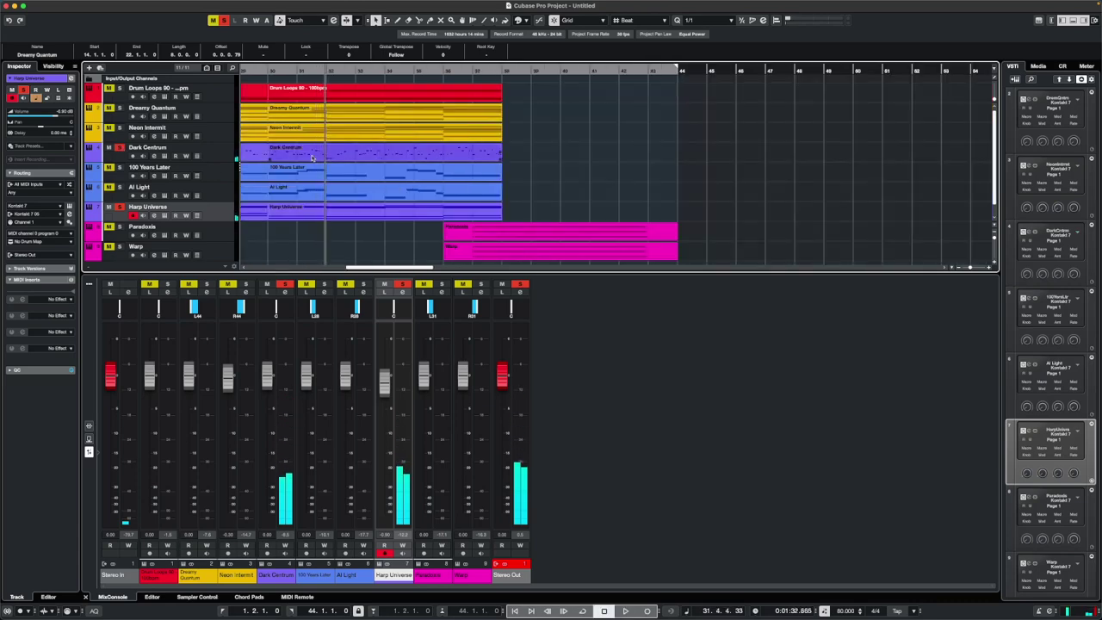
- Clear all solos, play the composition's final section with every track, and stop at bar 37
scroll(312, 158, left, 10)
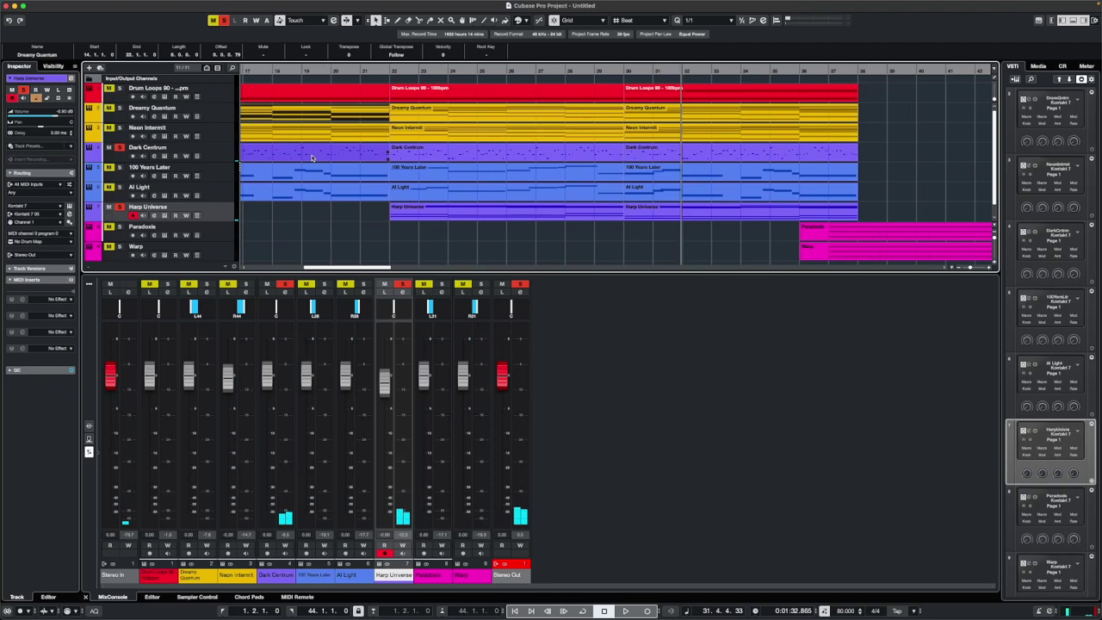
scroll(480, 77, right, 4)
key(b)
click(224, 22)
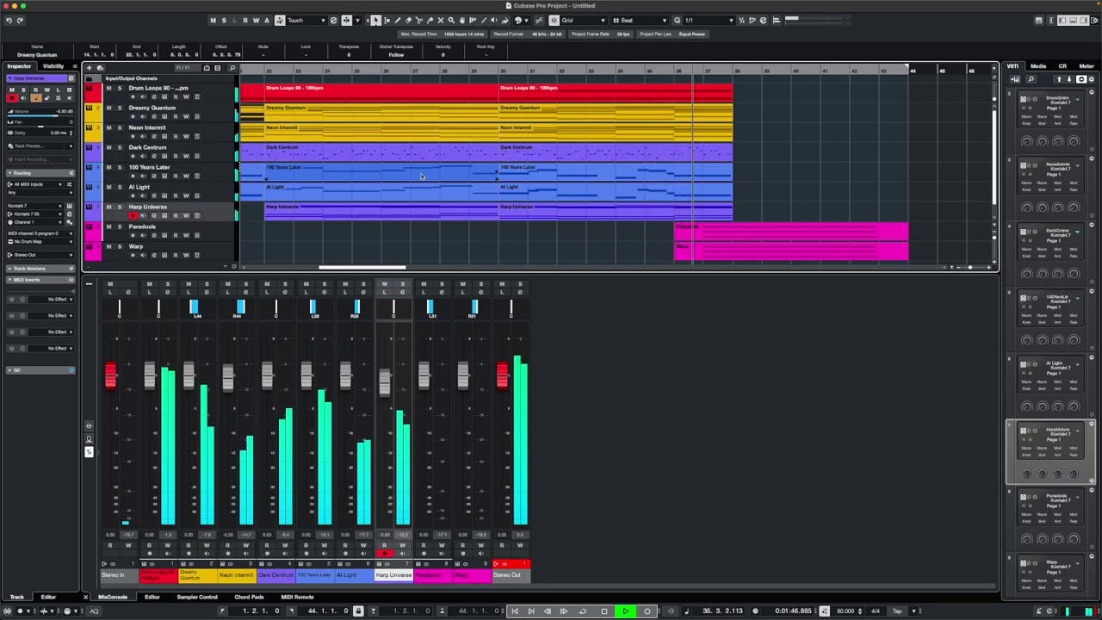
key(space)
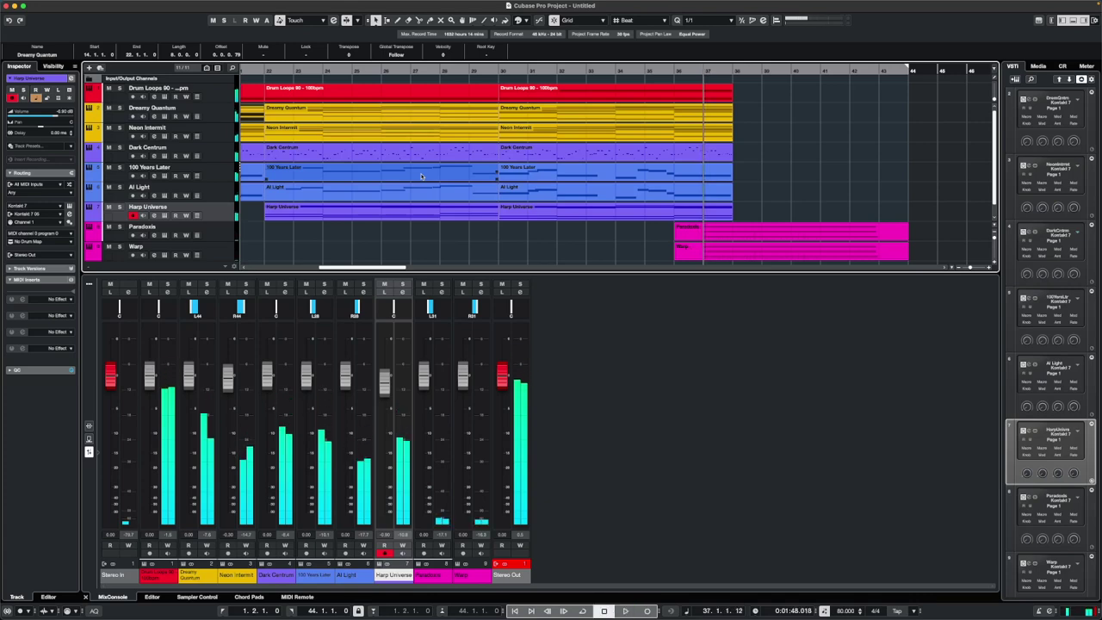